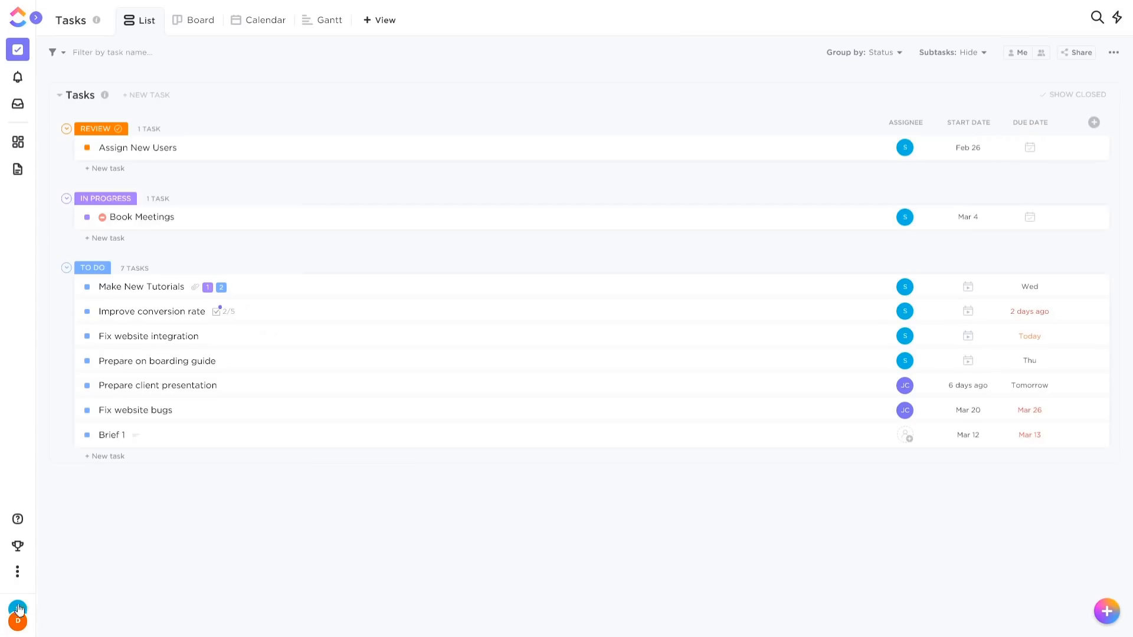
Step: Look over the workspace and account options, and expand the sidebar listing the spaces
click(18, 609)
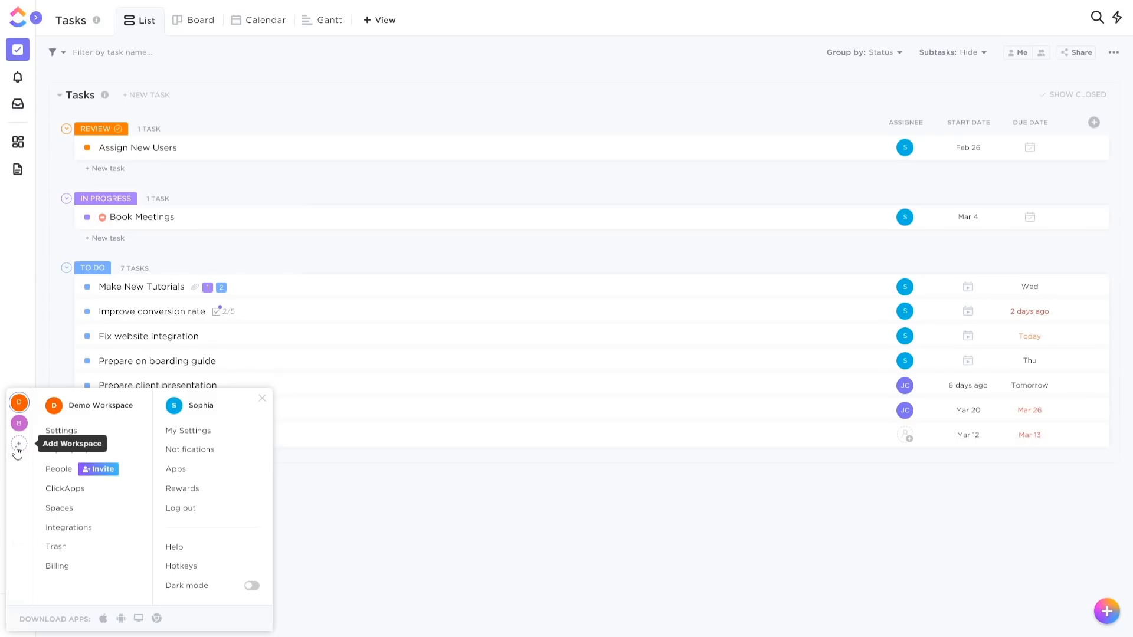
click(353, 510)
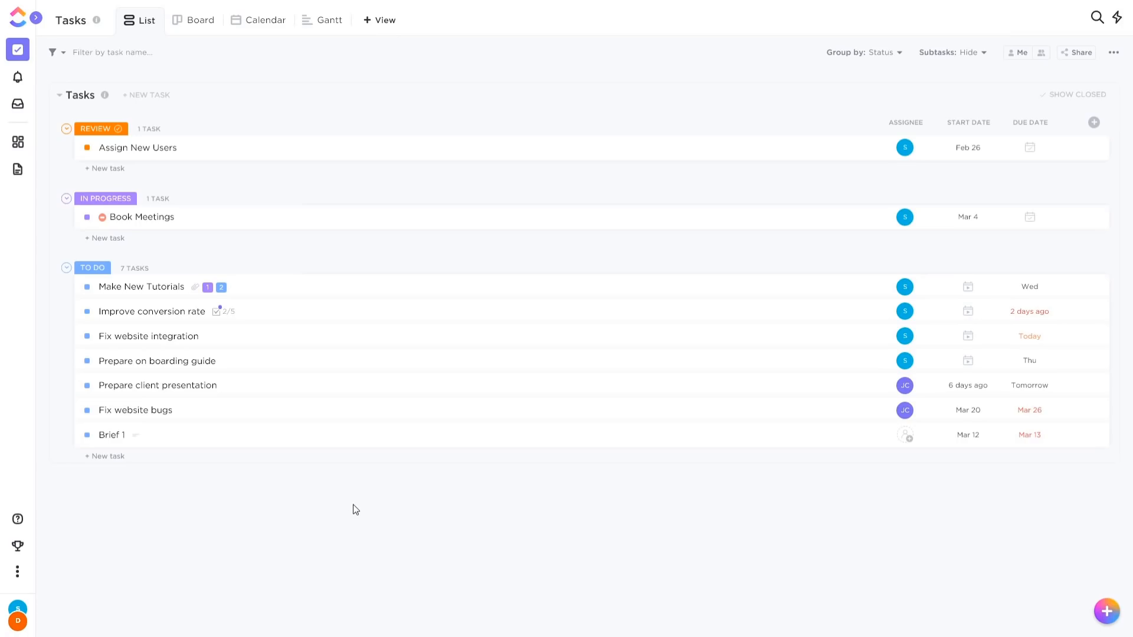
click(37, 19)
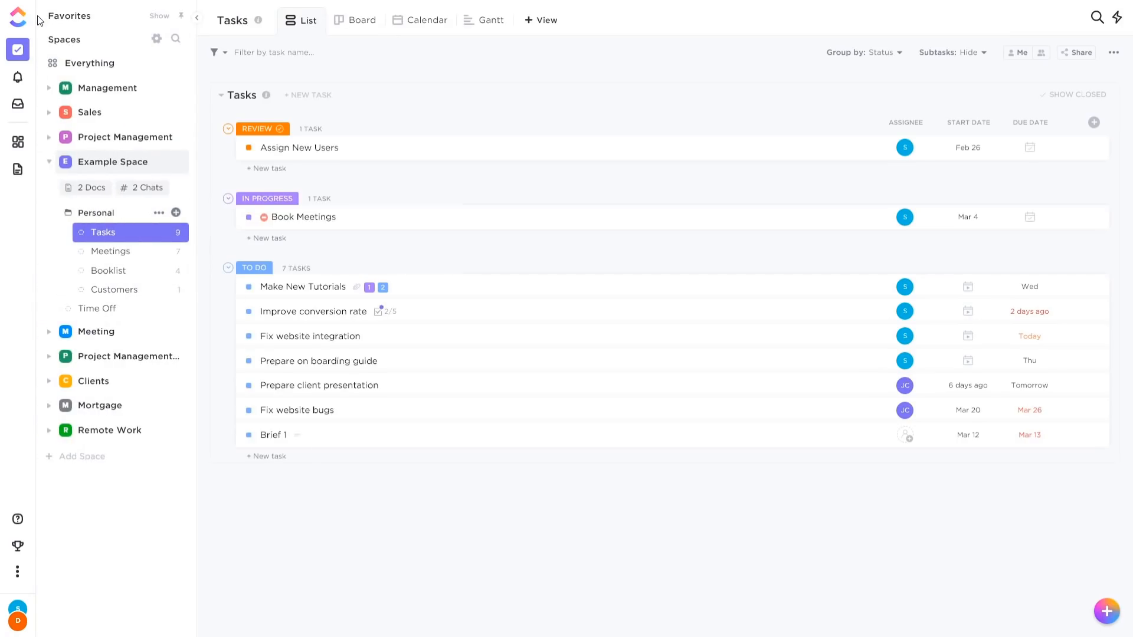
Step: View the Management, Sales and Example Space spaces one after another
click(110, 94)
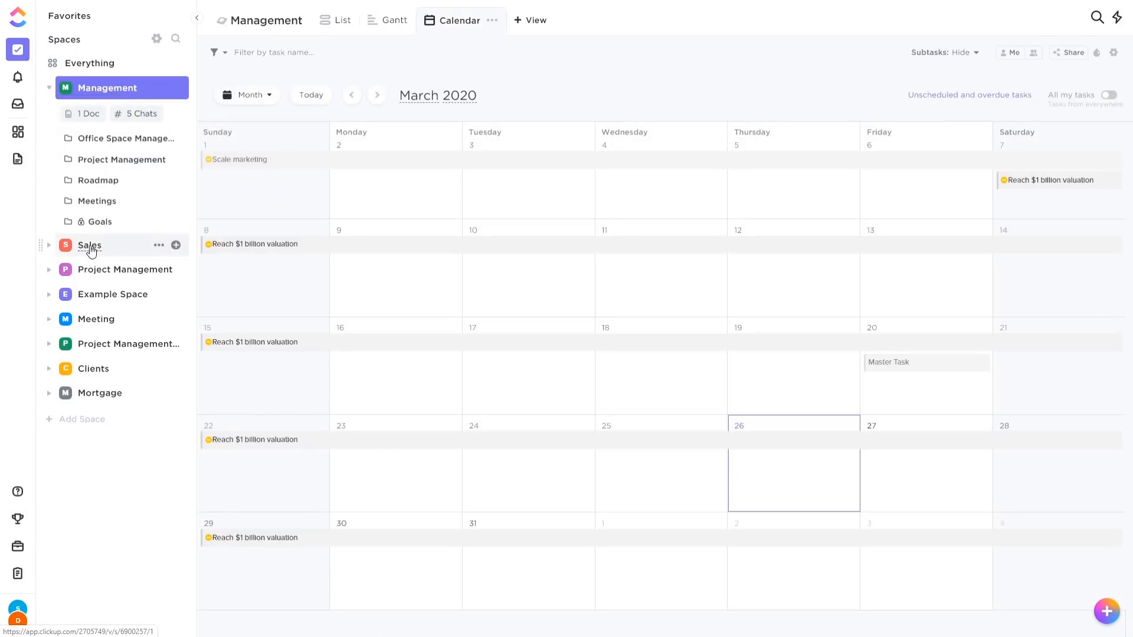
click(90, 246)
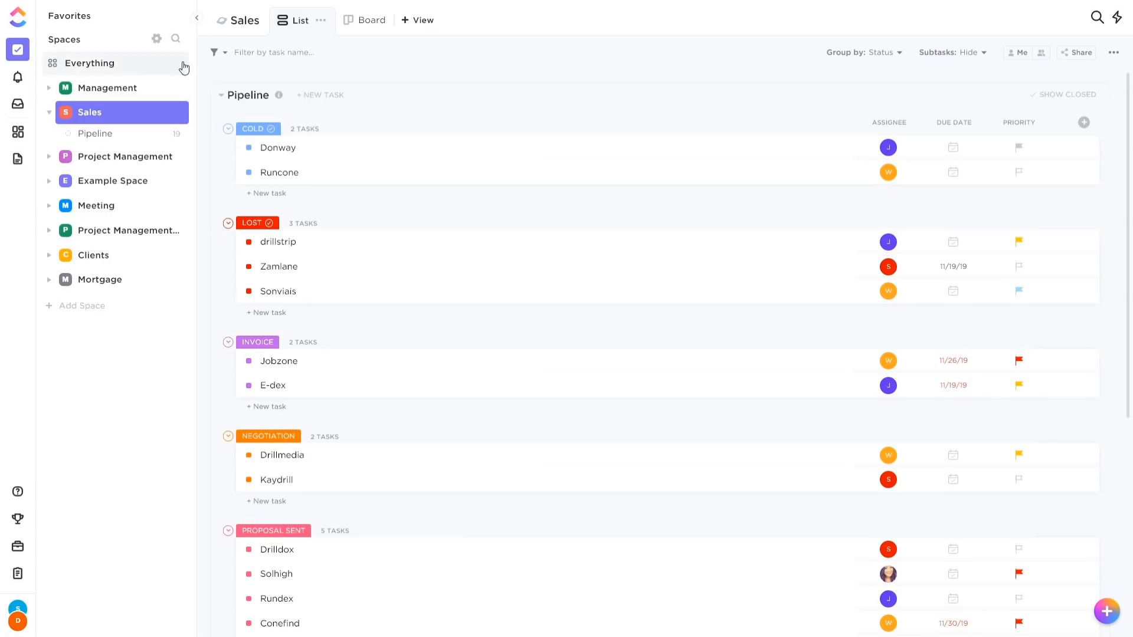
click(98, 183)
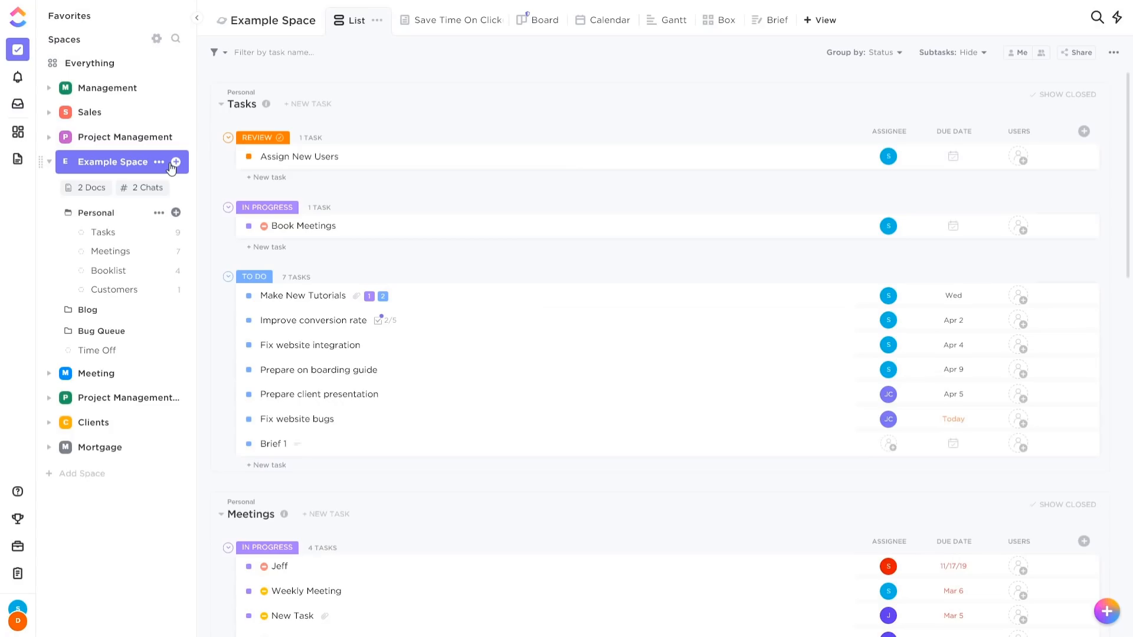
Step: View the Tasks list and its parent Personal folder, and return to the whole Example Space
click(132, 236)
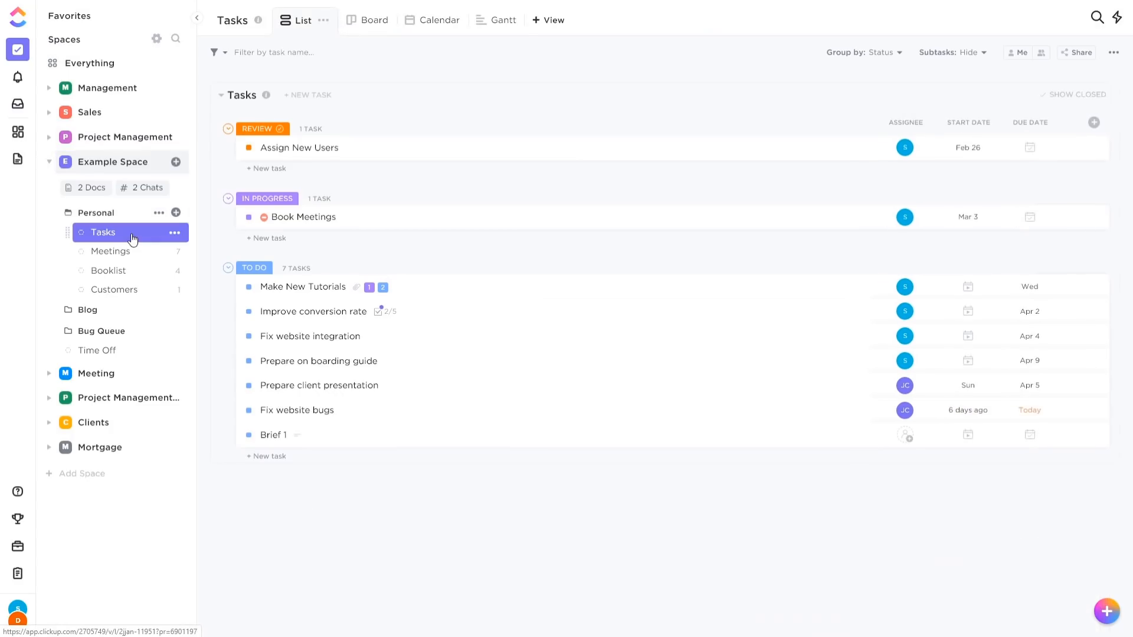
click(95, 218)
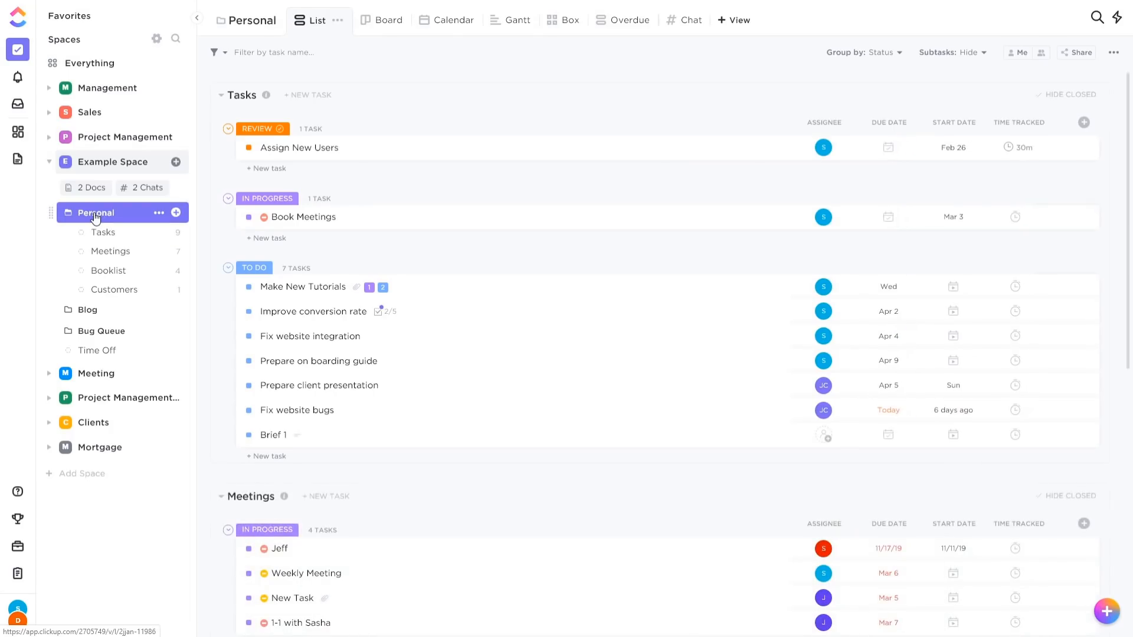
click(102, 168)
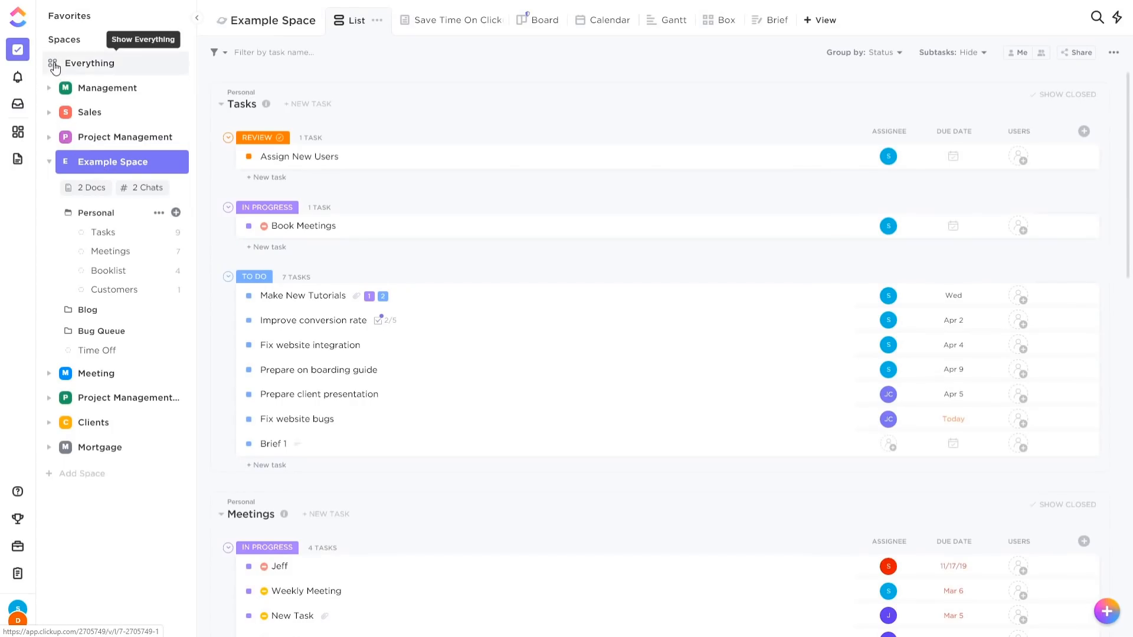
Step: Show tasks from all spaces, filtering them with Me mode and viewing the assignee breakdown
click(94, 70)
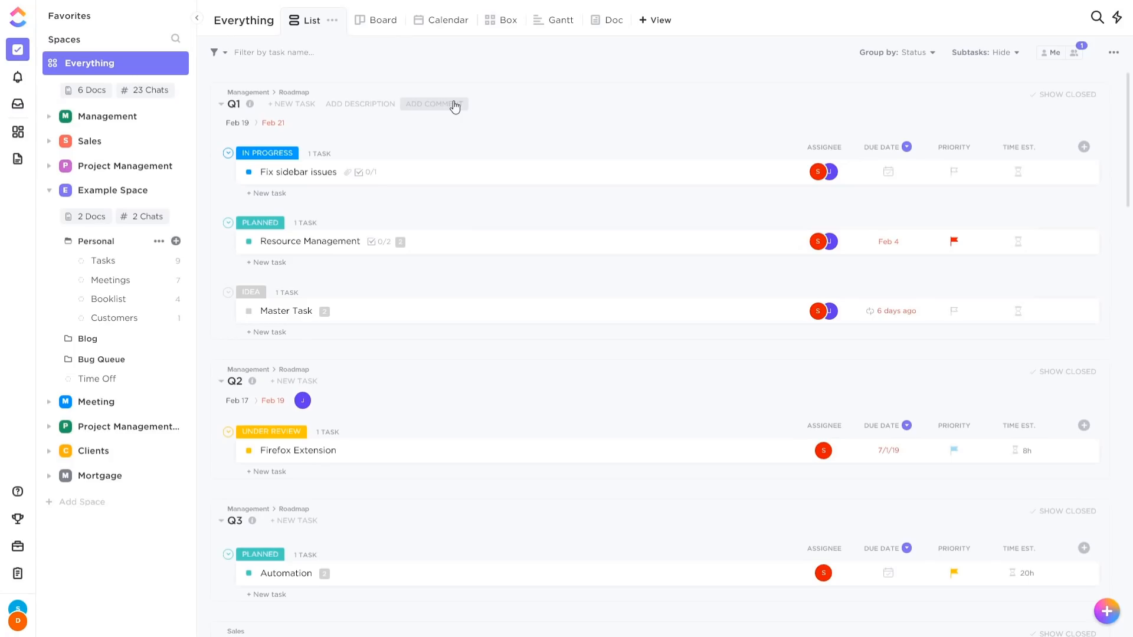
click(1055, 54)
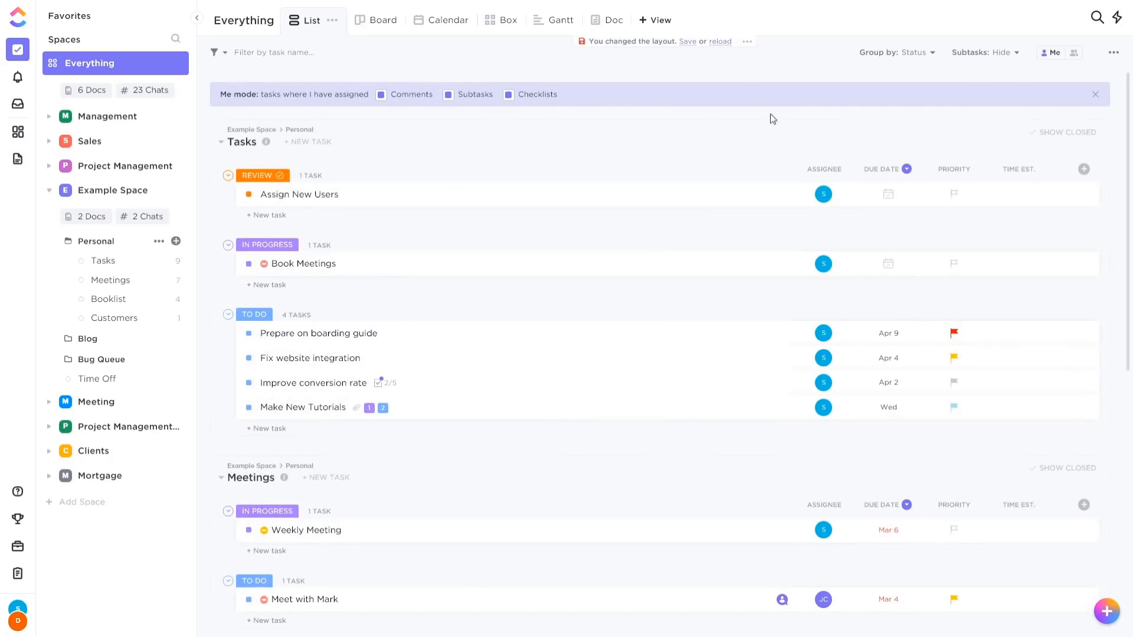
click(1074, 56)
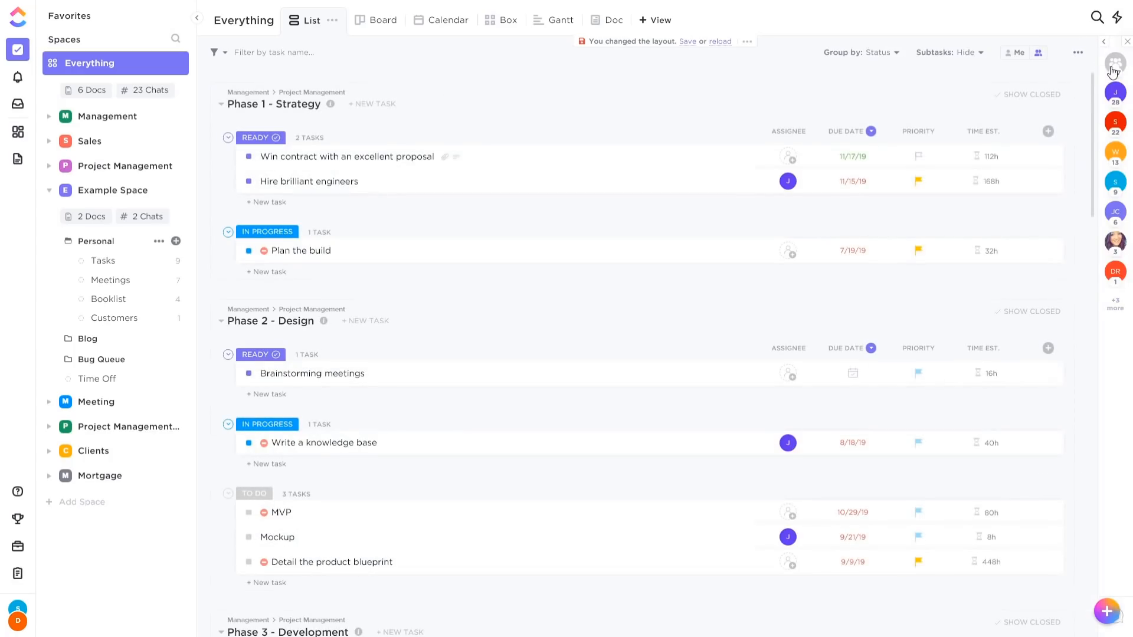
click(1127, 43)
Step: Open the Tasks list in the Personal folder and sort the entire list by the Start Date column
click(103, 260)
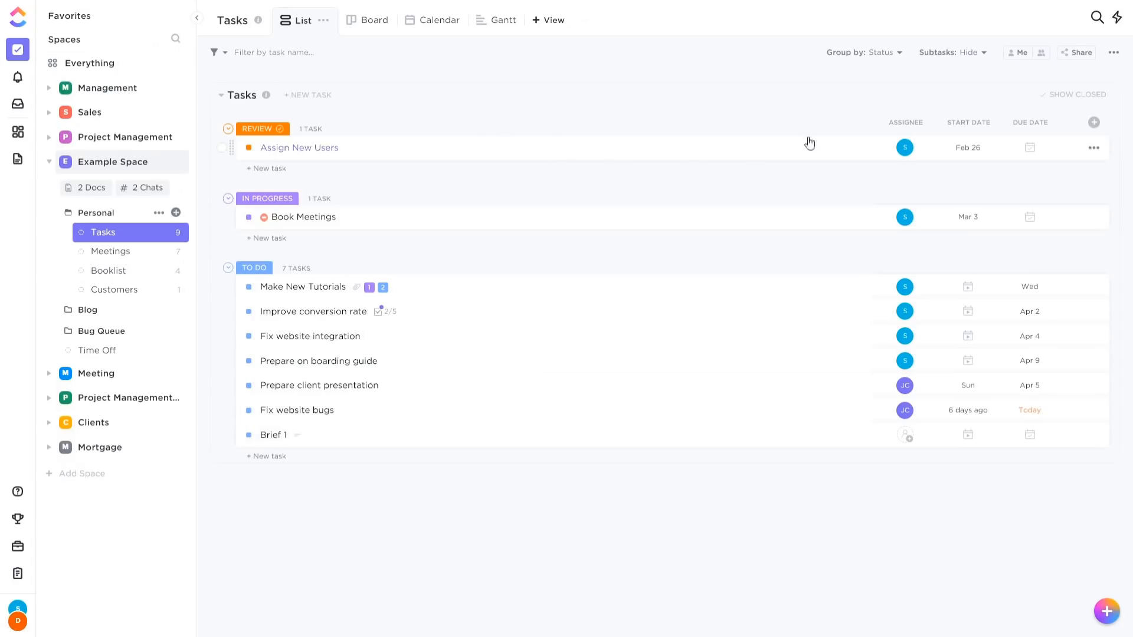
click(963, 124)
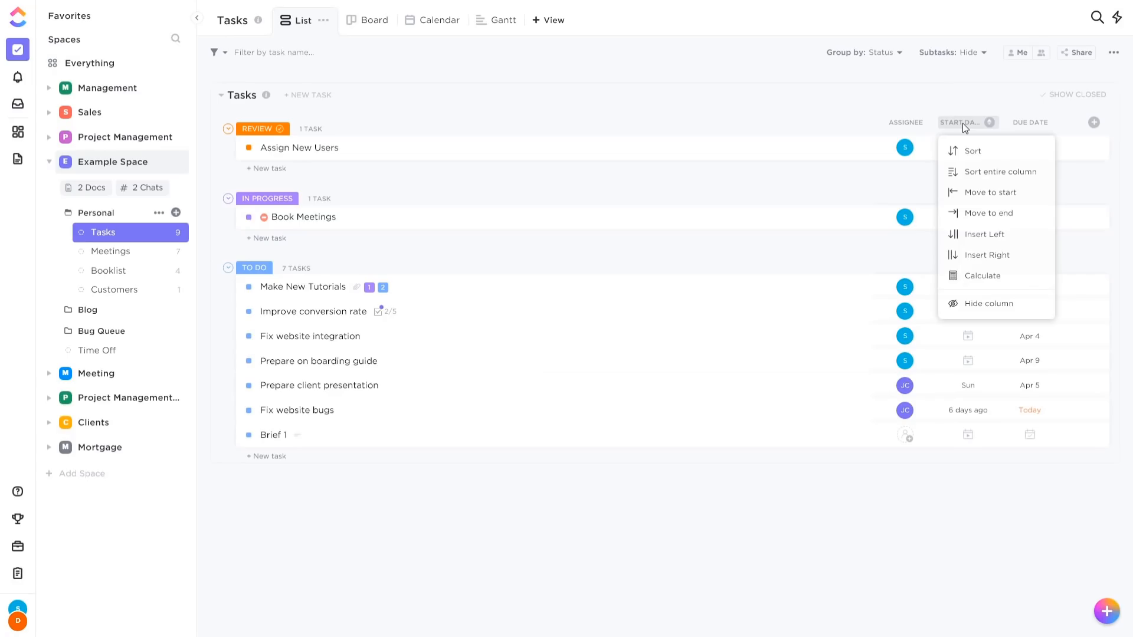
click(980, 172)
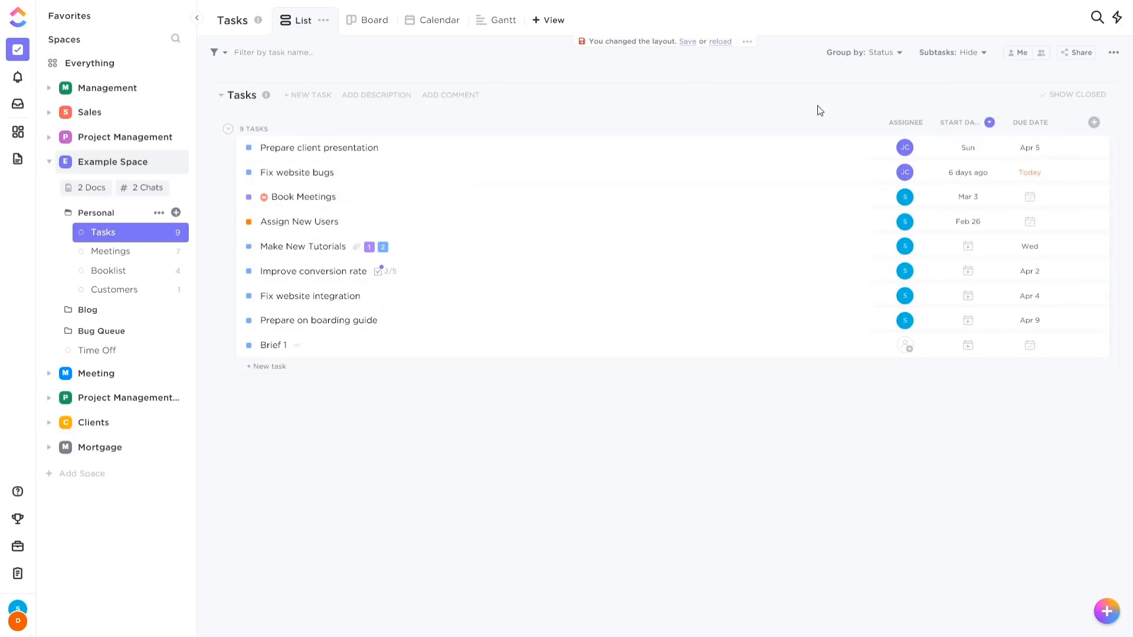
Step: Hide the Start Date column and reorder the columns so Due Date comes before Assignee
click(955, 122)
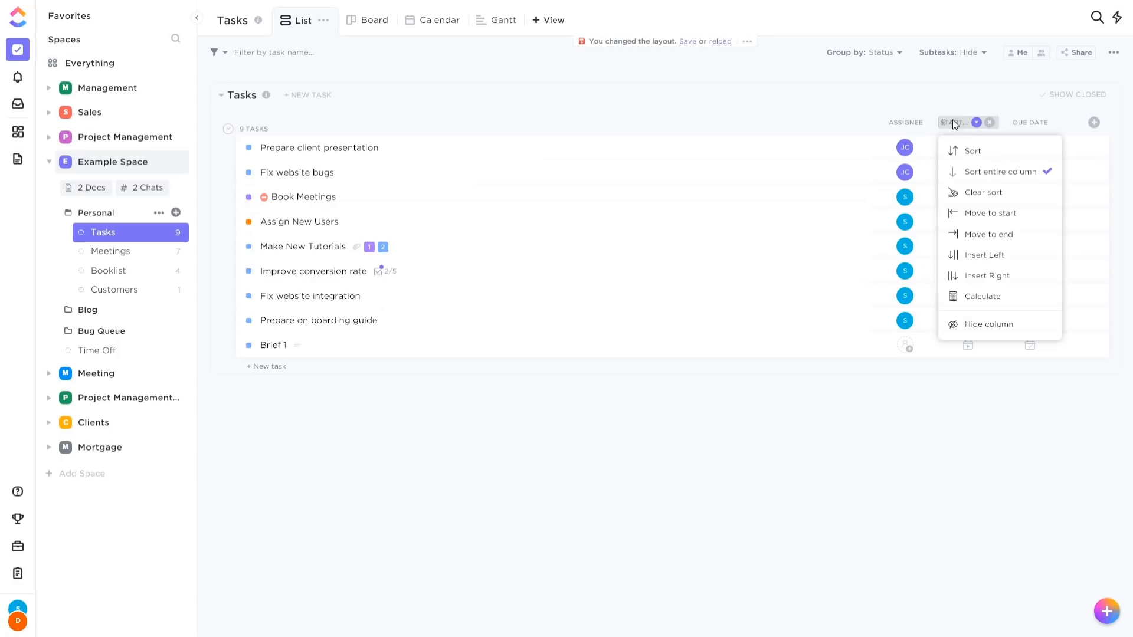
click(1000, 325)
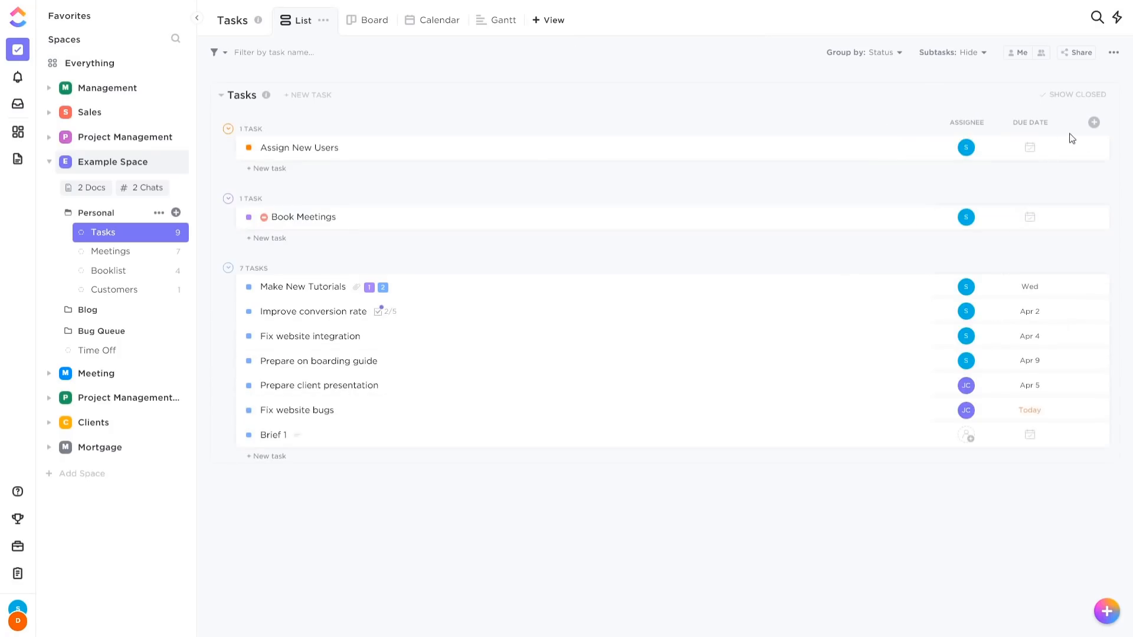
drag(946, 126, 926, 124)
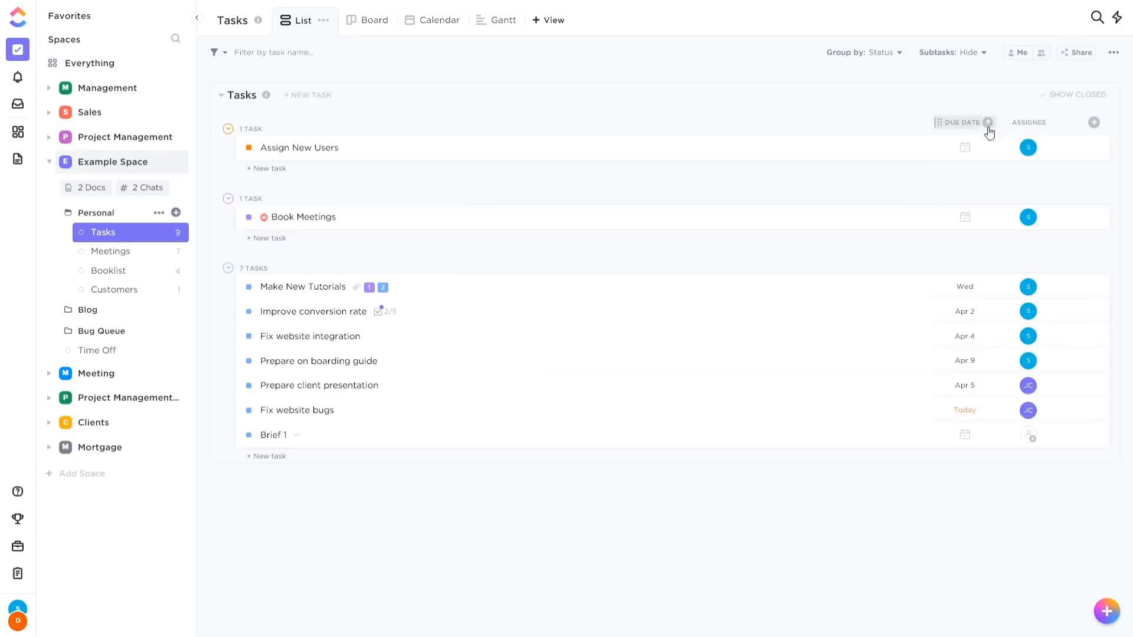
Step: Add the hidden Start date column back to the Tasks list, and look over the new field types
click(1094, 123)
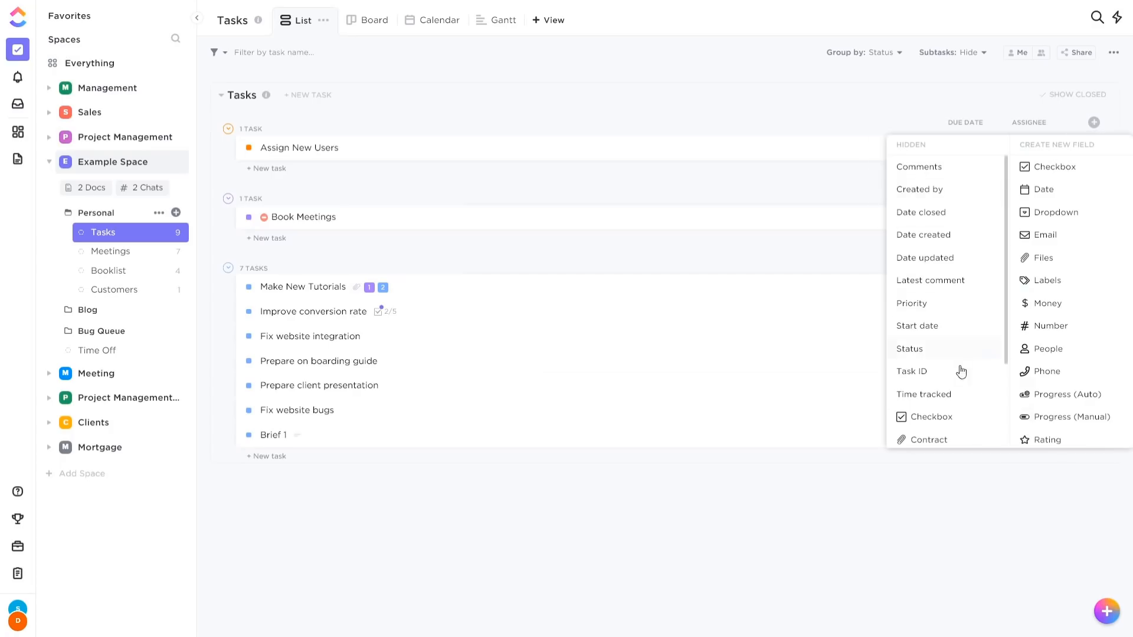
click(934, 325)
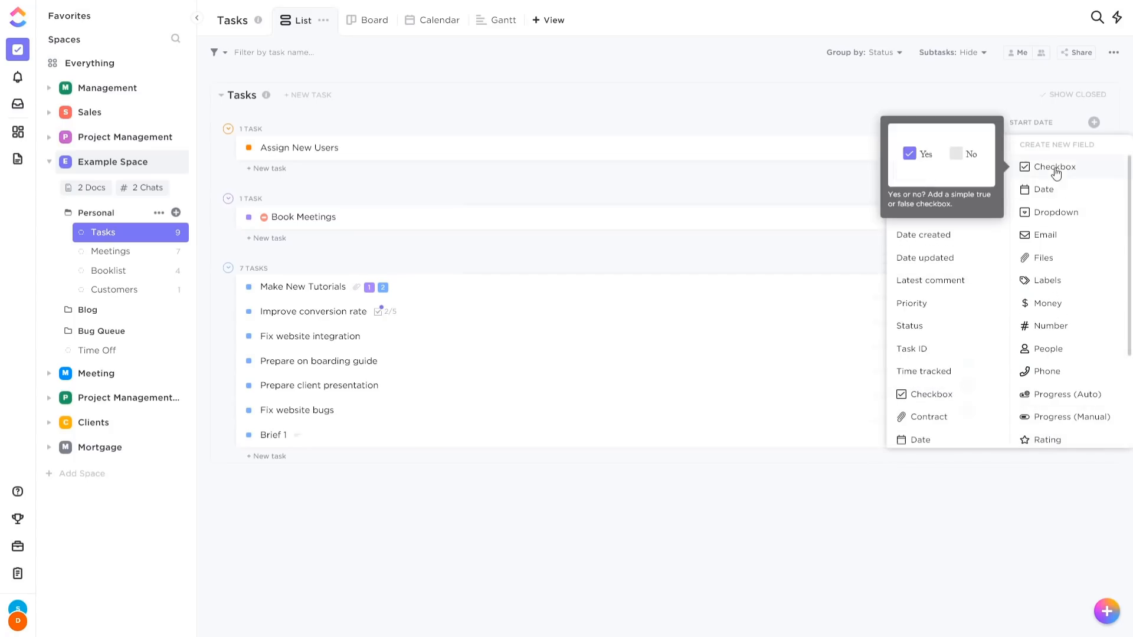
click(784, 125)
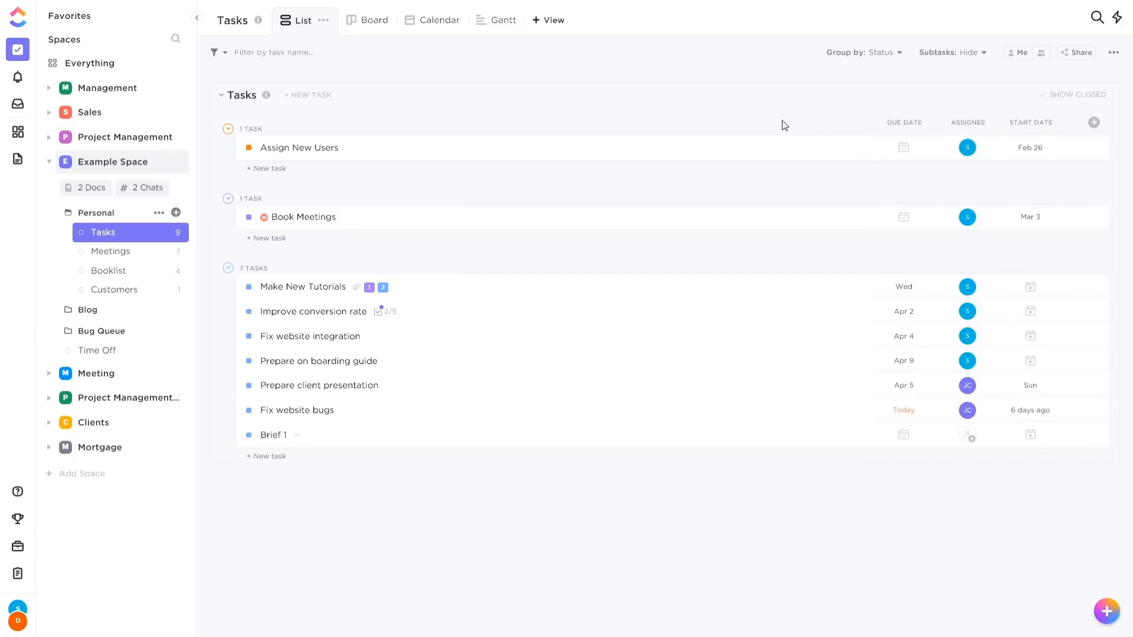
Step: Show the Tasks list as a Board and move the Make New Tutorials card from To Do to In Progress
click(555, 24)
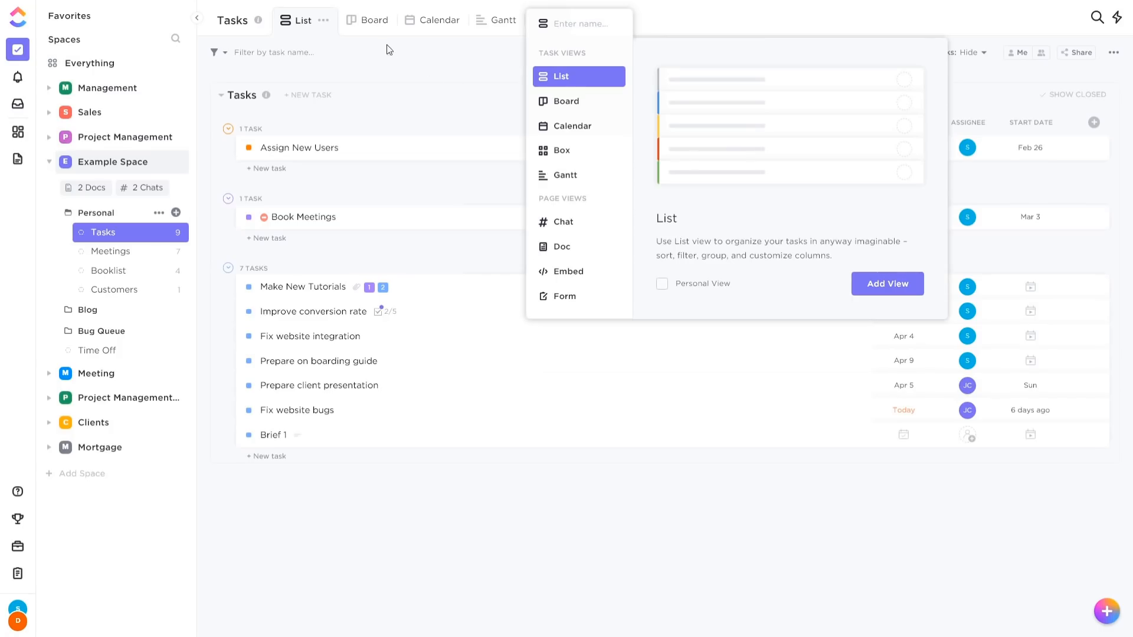
click(369, 30)
click(368, 30)
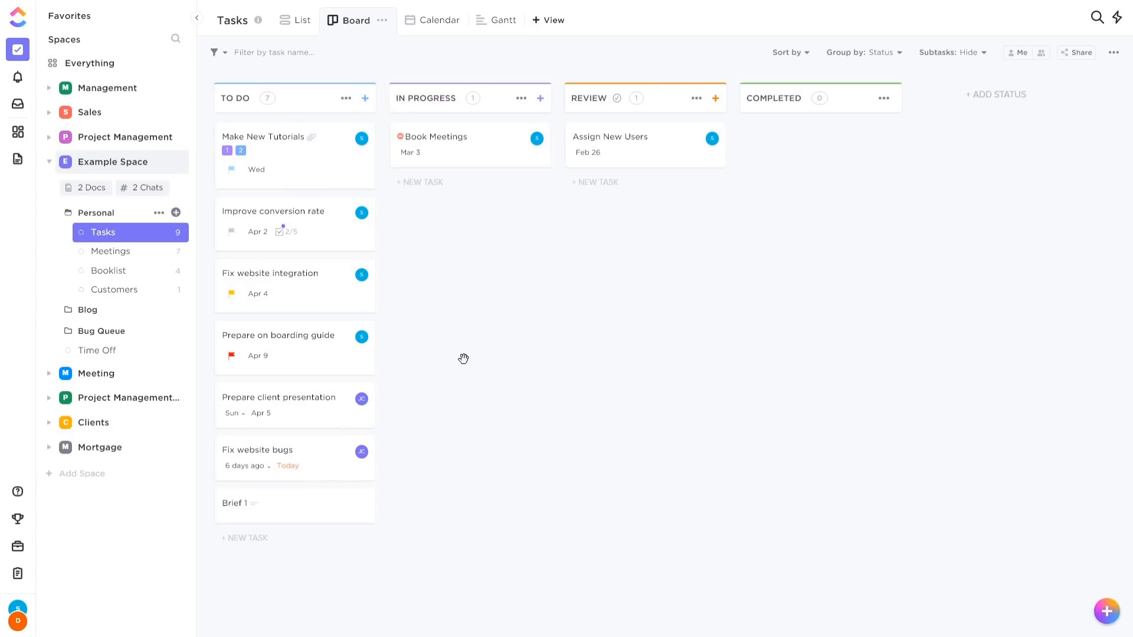
drag(347, 168, 513, 152)
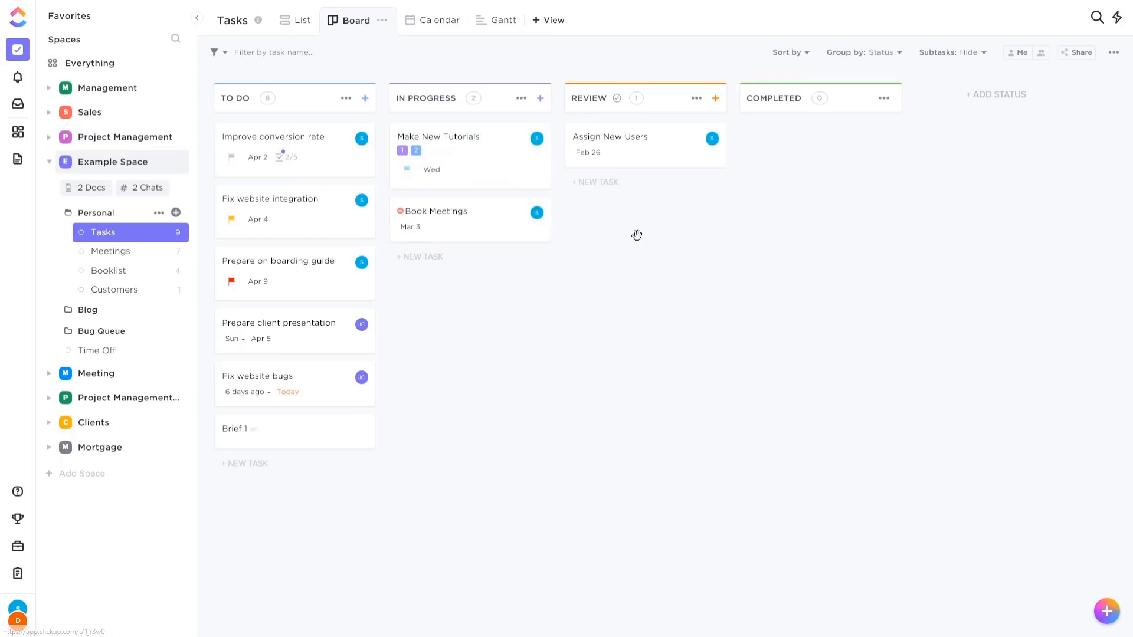
Step: Look over the available options for grouping the board's tasks
click(886, 53)
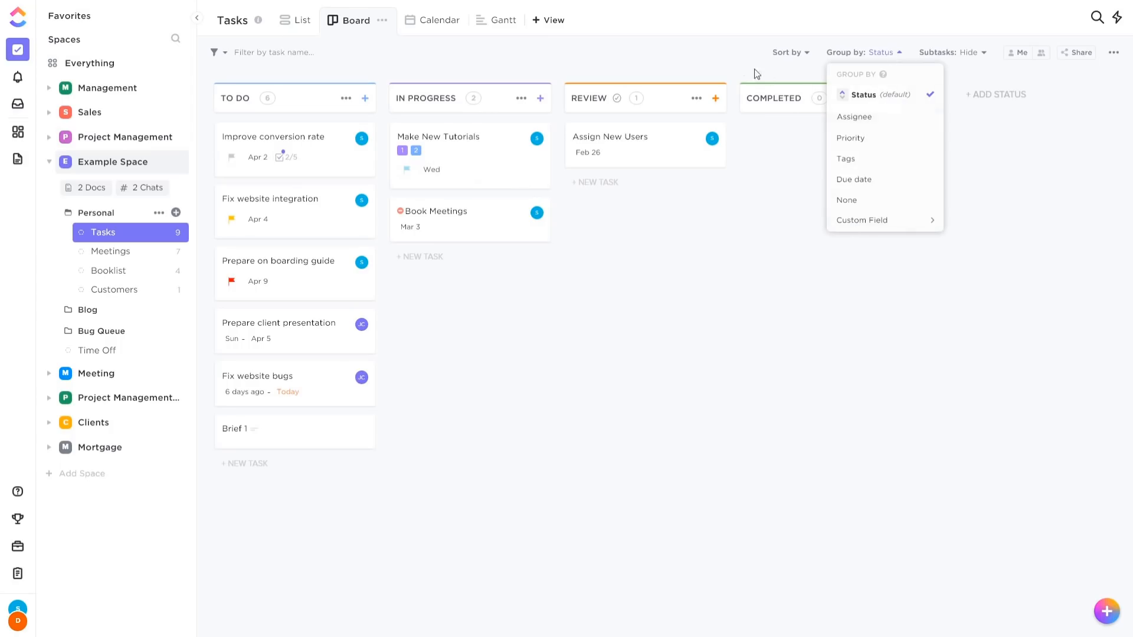
click(737, 68)
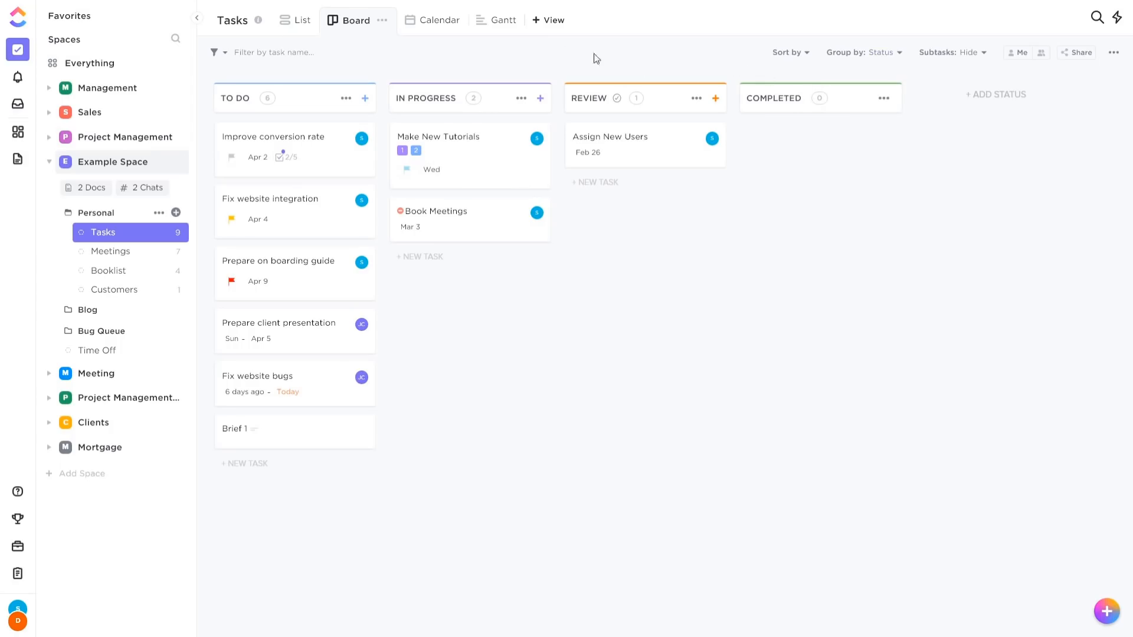
Step: Show the tasks in Calendar view and reschedule Book Meetings to Wednesday, March 4
click(436, 30)
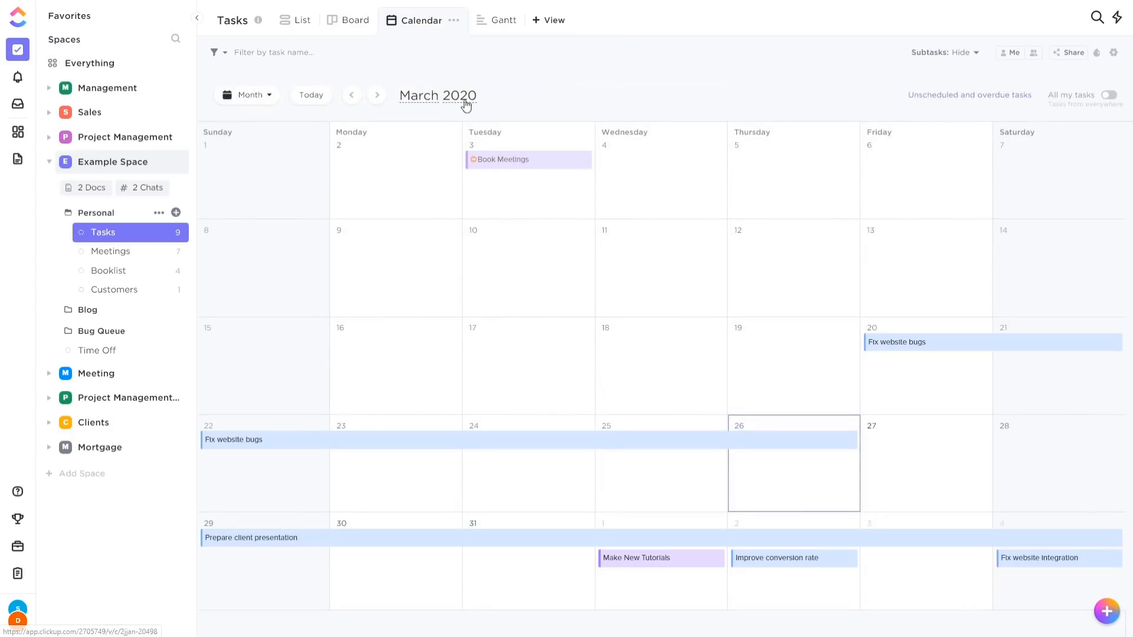
mouse_move(584, 236)
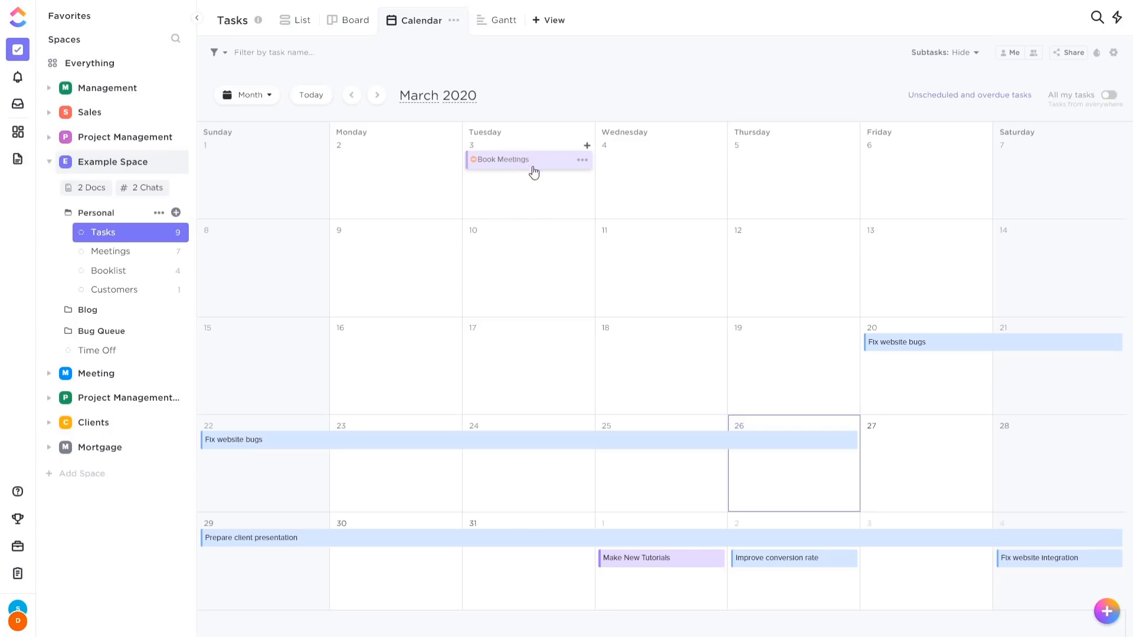
drag(534, 172, 637, 180)
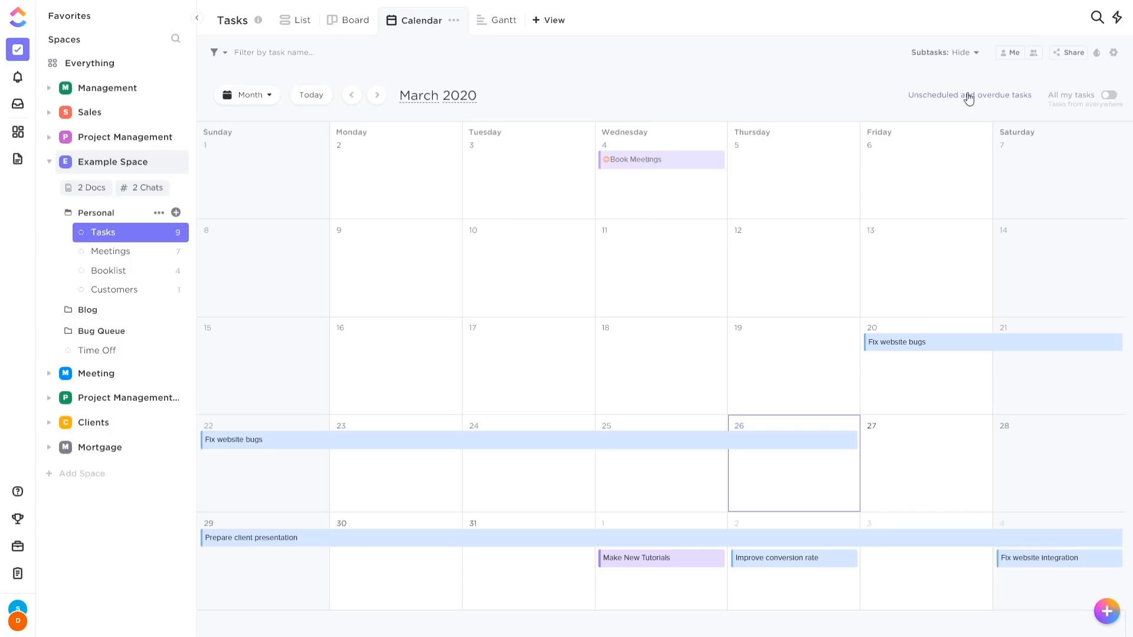
Step: Schedule the unscheduled Brief 1 task on March 12 and extend it through March 13
click(986, 99)
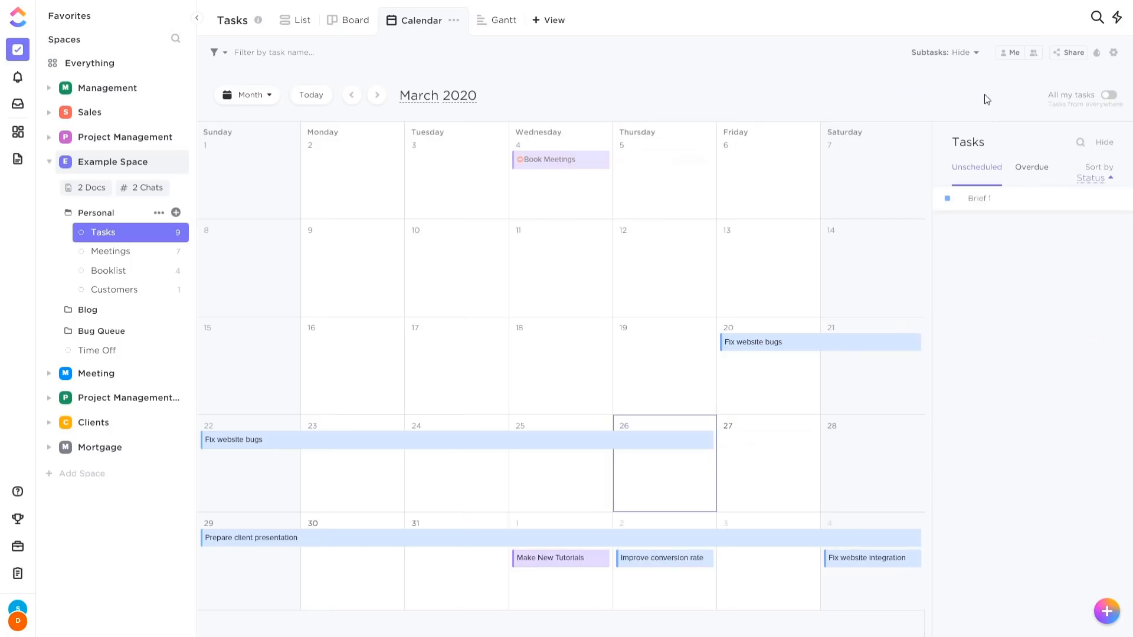
drag(986, 205, 660, 285)
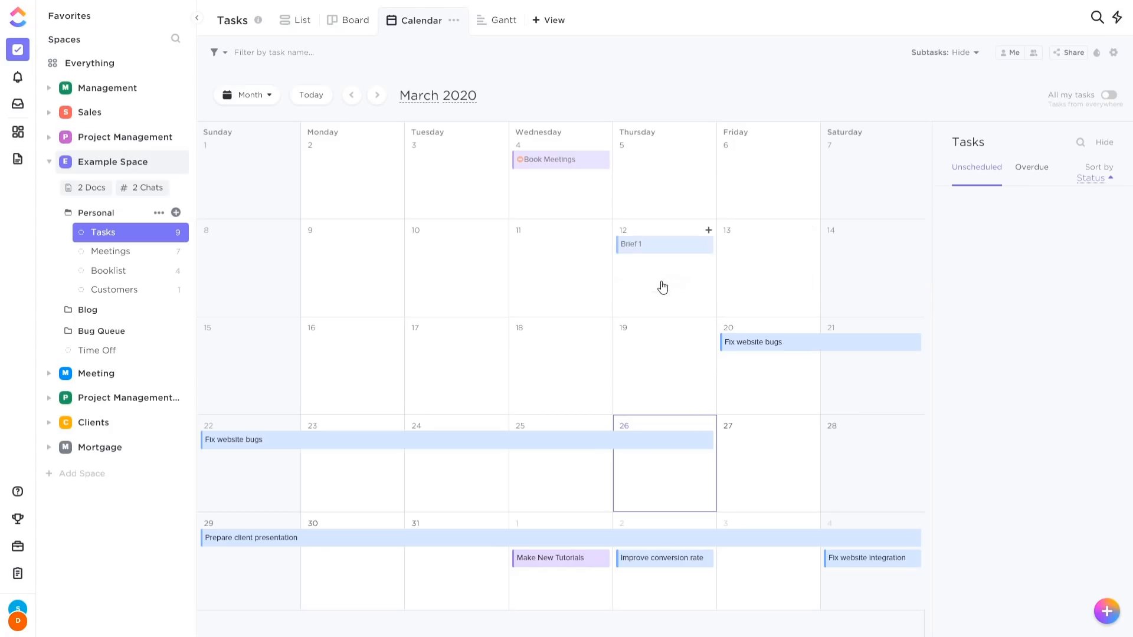
drag(713, 243, 798, 242)
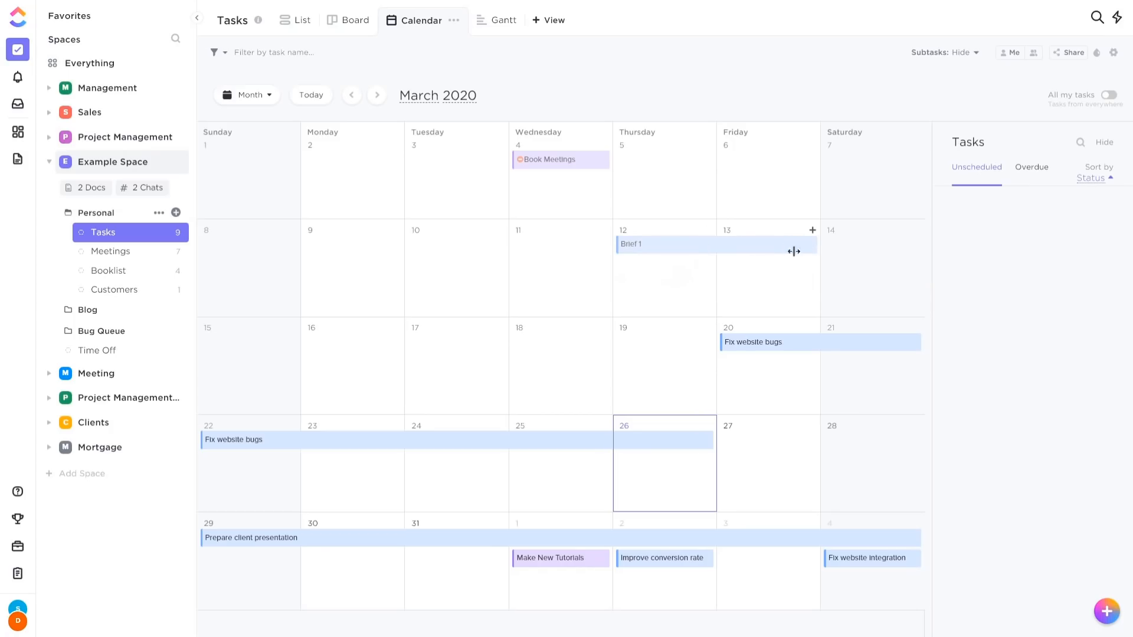
Step: Show the tasks in Gantt view and examine the timeline back to late February
click(504, 31)
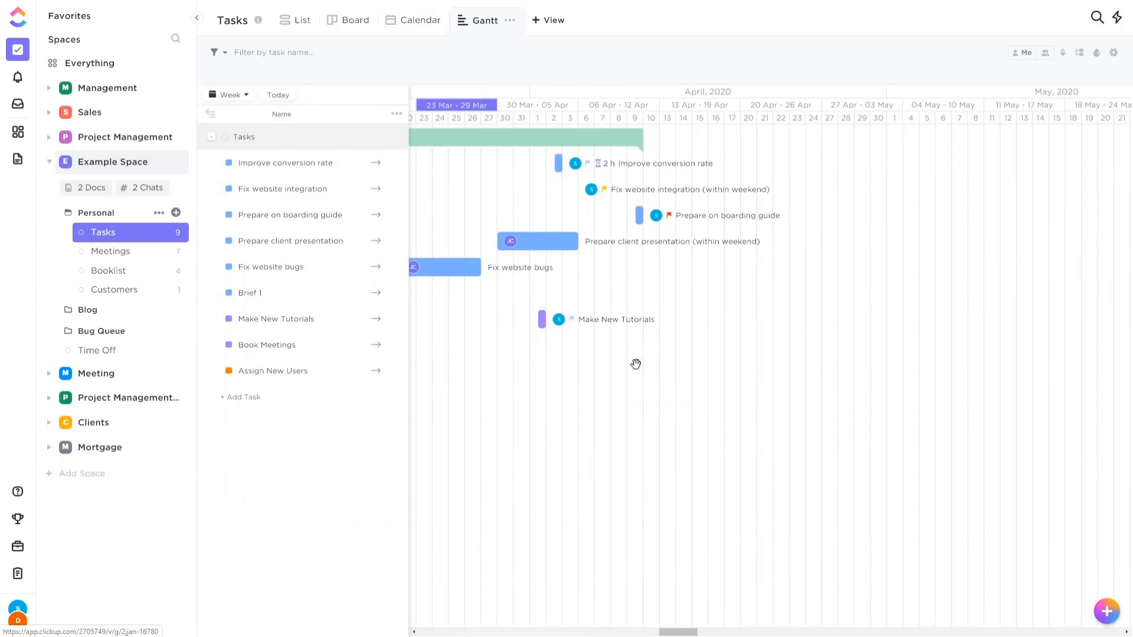
drag(675, 630, 660, 633)
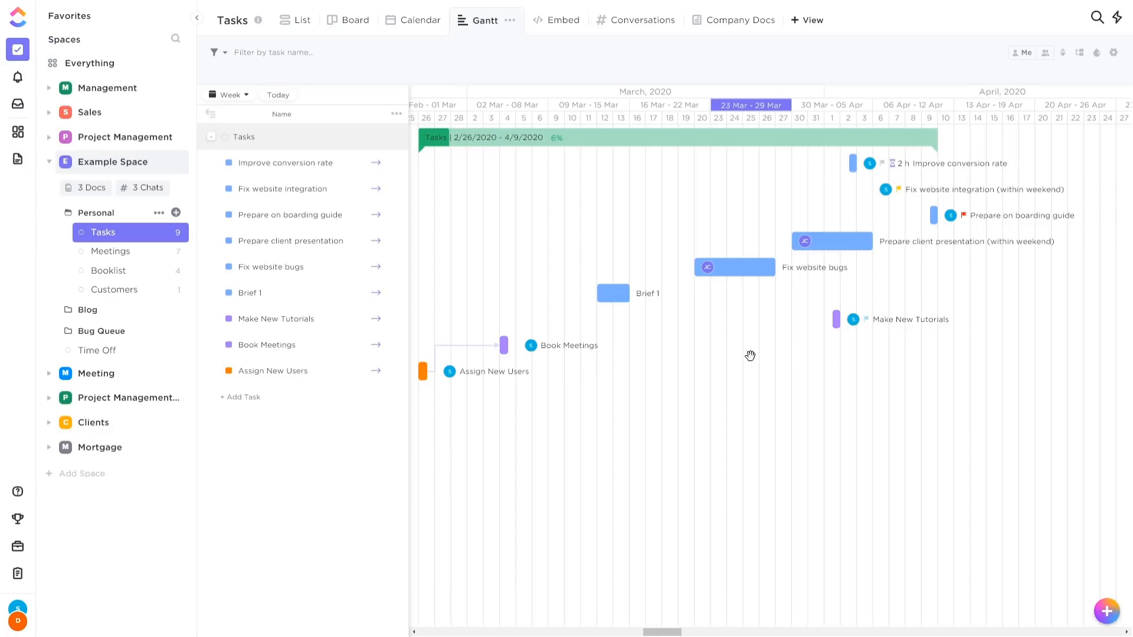
Step: Look over the task and page view types that can be added to the Tasks list
click(796, 21)
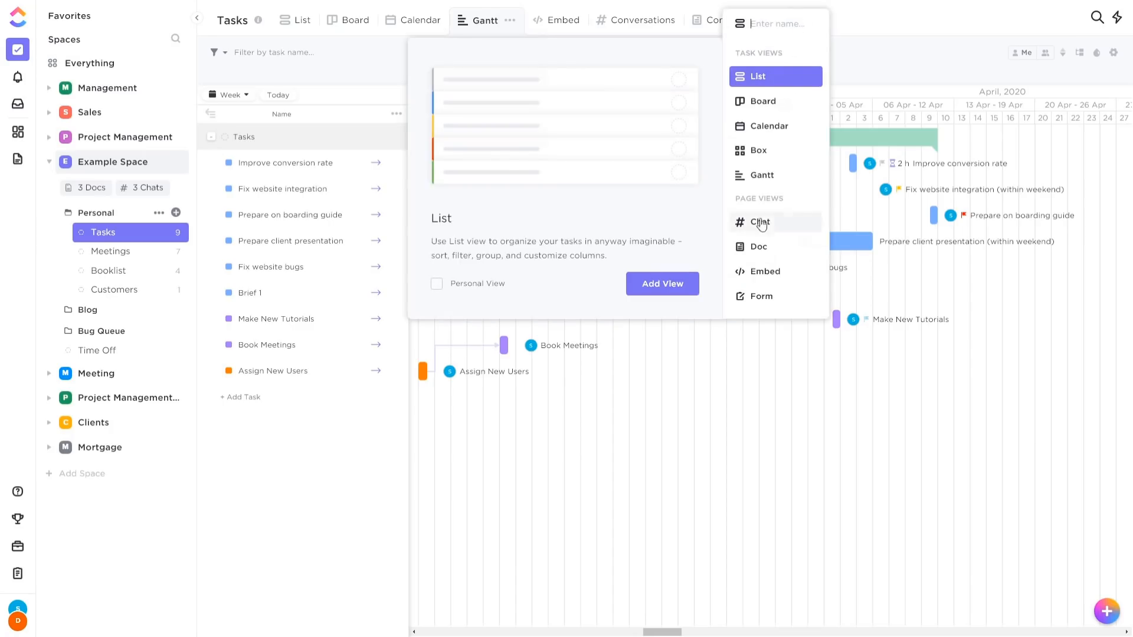
click(733, 397)
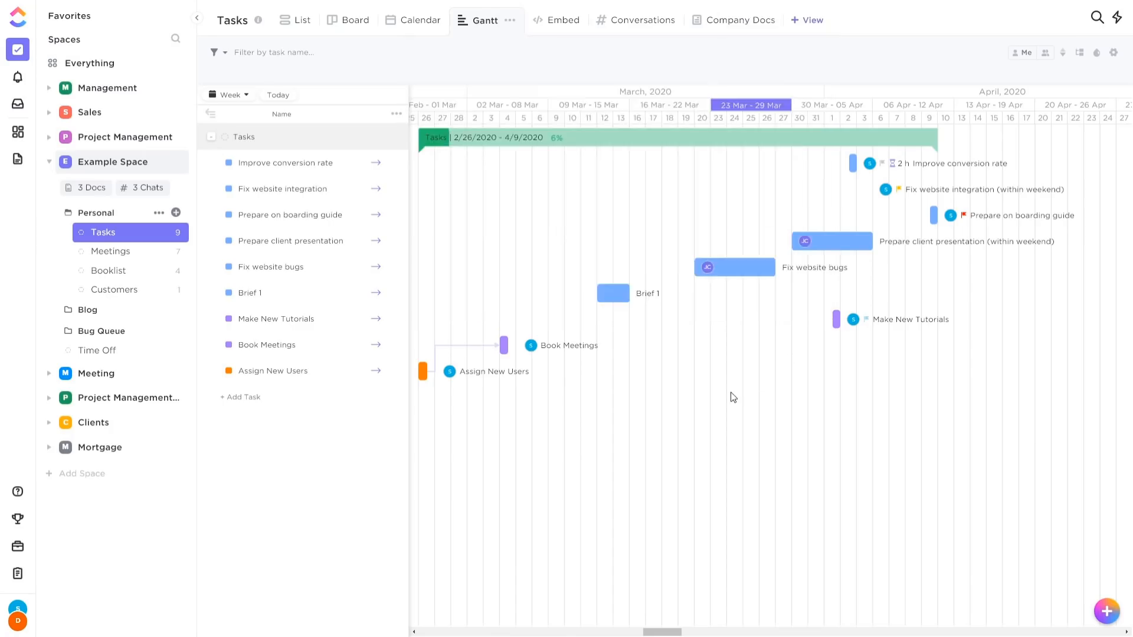
Step: In the embedded spreadsheet's Quote Calculator sheet, set the Final Quote to $35,000
click(561, 26)
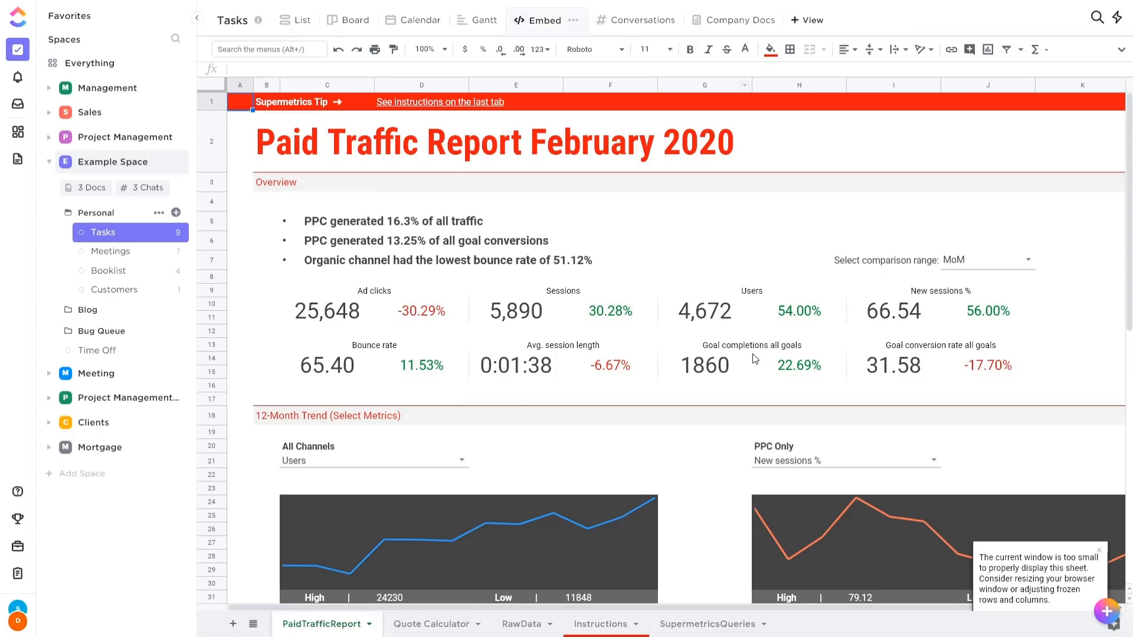
click(452, 626)
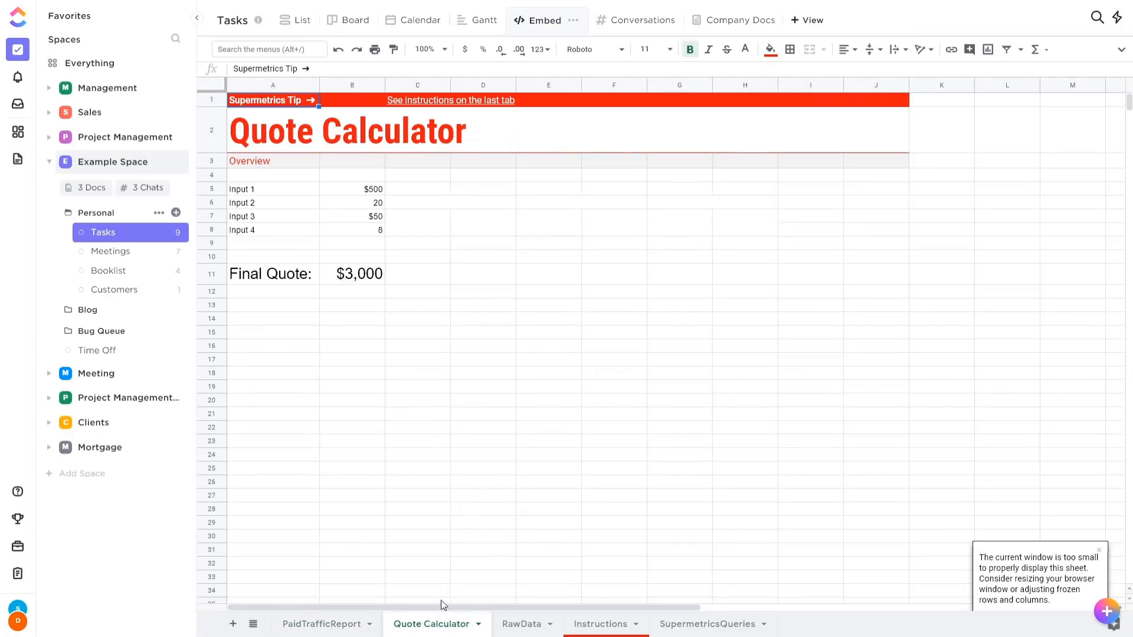
double_click(356, 275)
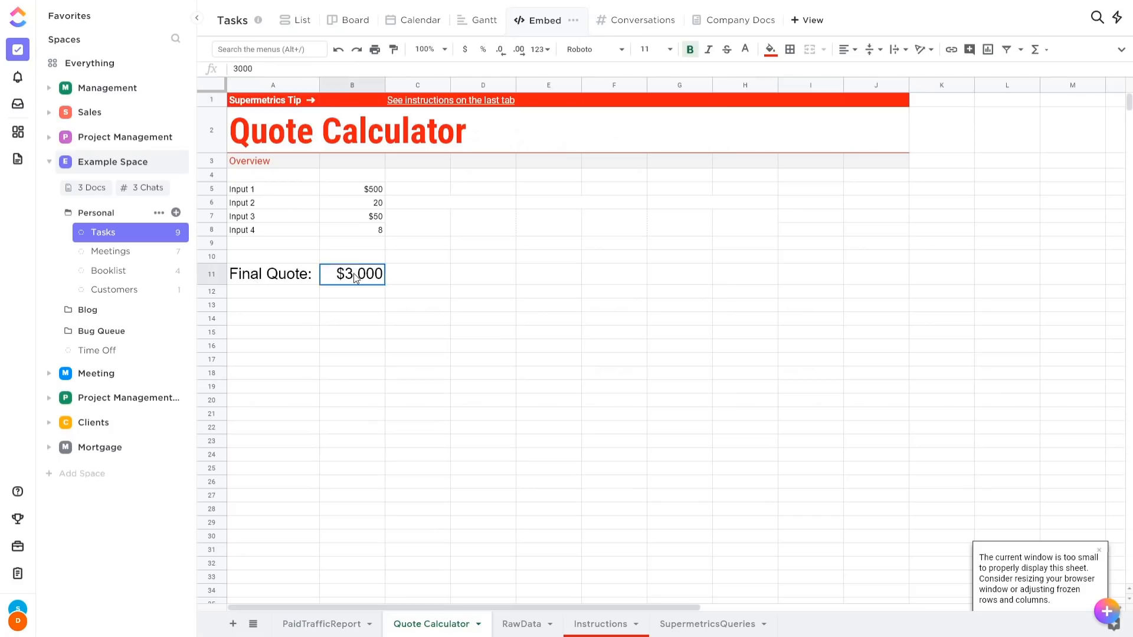
key(BackSpace)
key(BackSpace)
key(BackSpace)
text(5000)
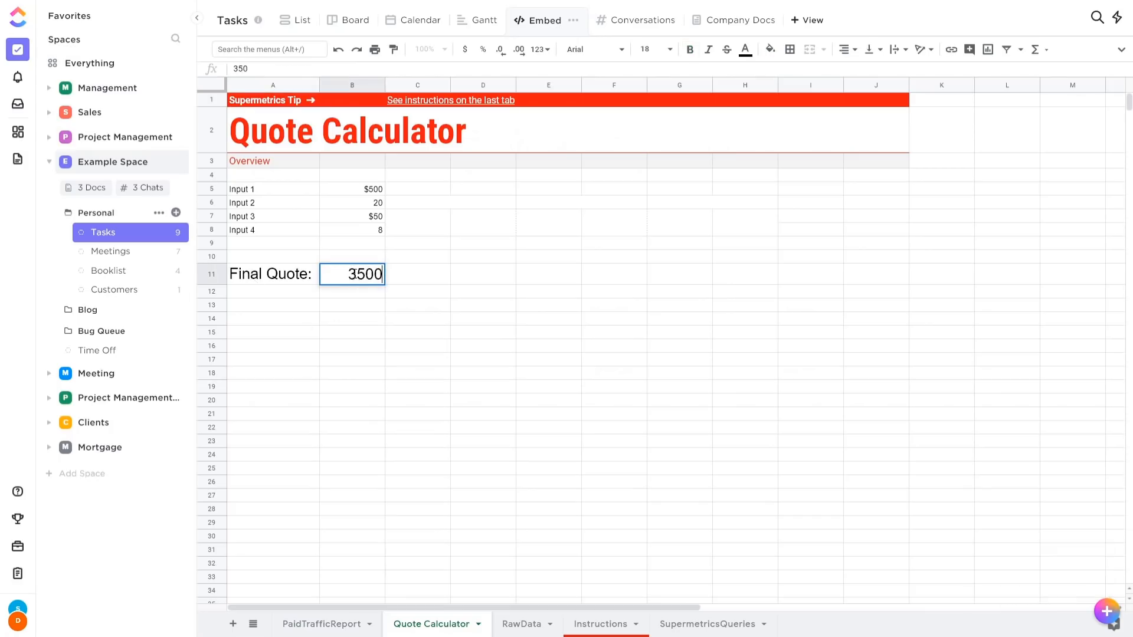
key(Return)
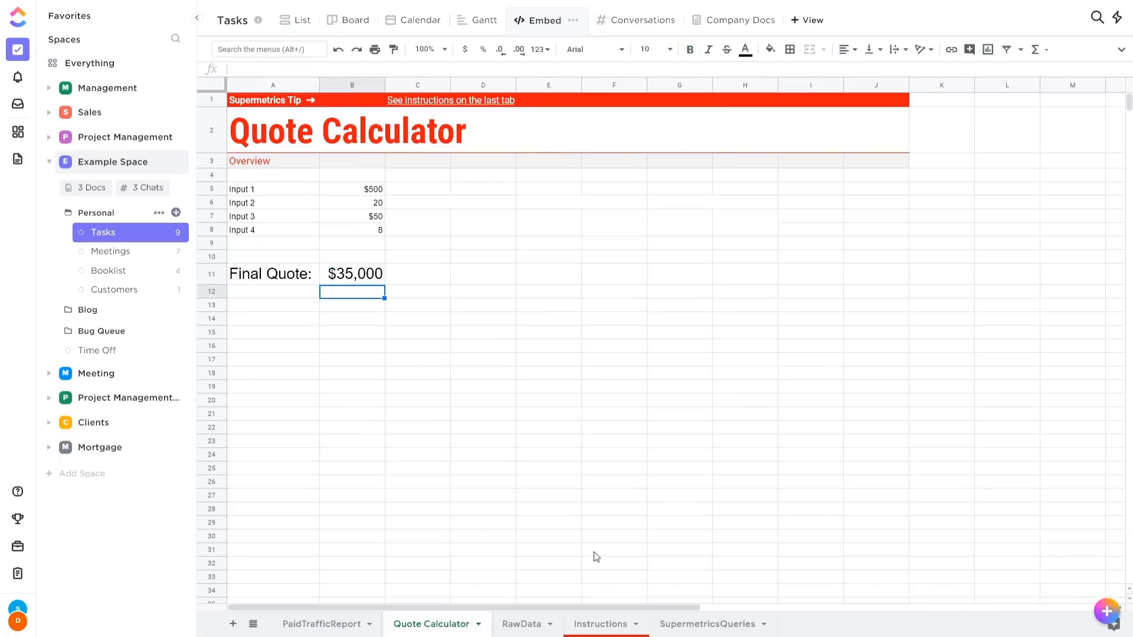
Step: Review the Tasks list's Conversations chat and its Company Docs page
click(630, 22)
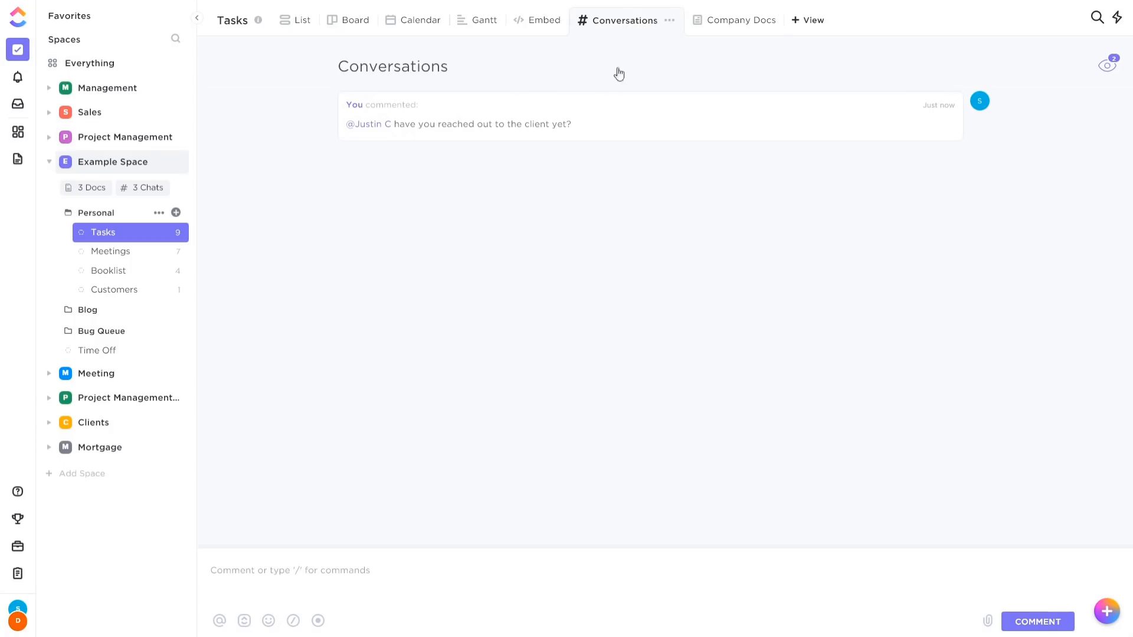
click(715, 27)
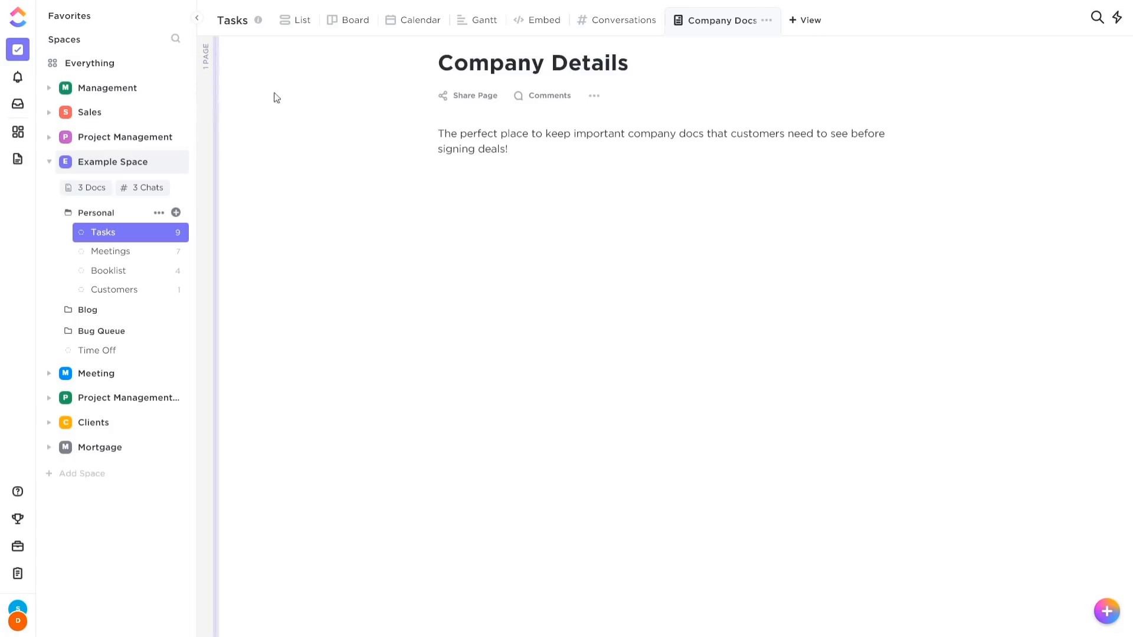
Step: Add the Company Docs view to the favorites under the name "Company Docs!"
click(766, 21)
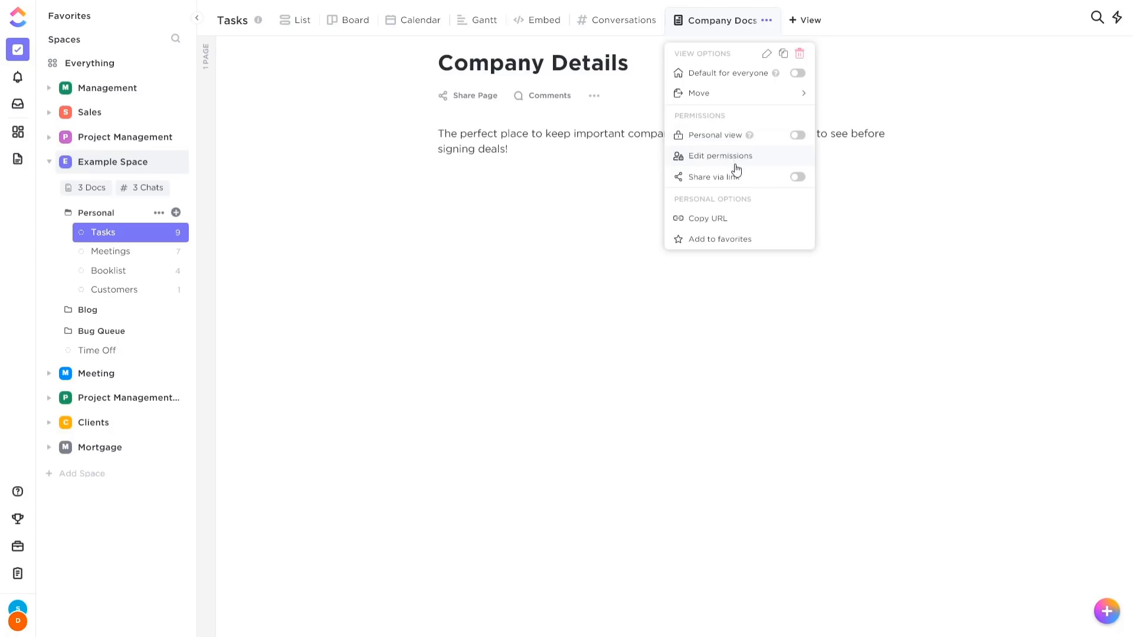
click(725, 243)
click(492, 115)
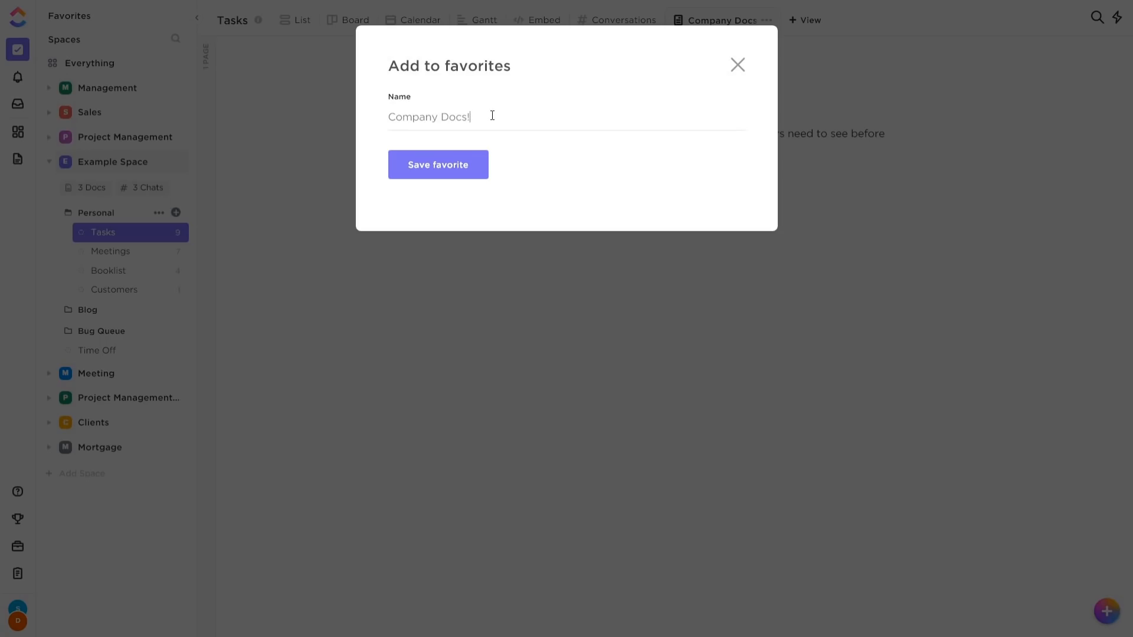
click(440, 166)
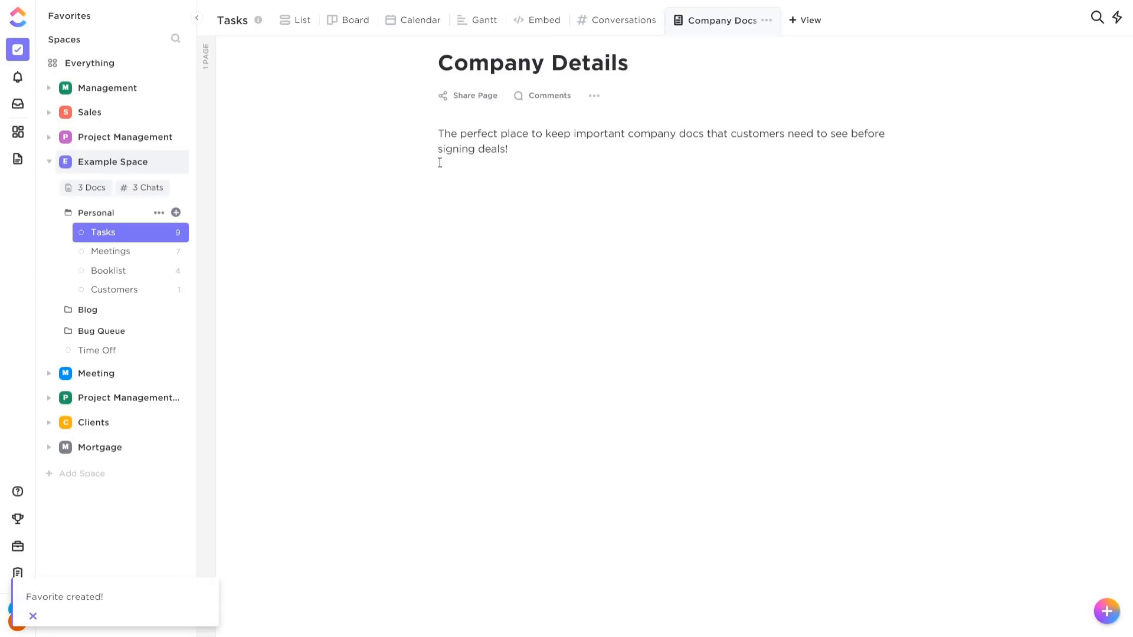
Step: Visit the Sales Overview favorite, return to Company Docs! through its favorite, and collapse the favorites
click(160, 18)
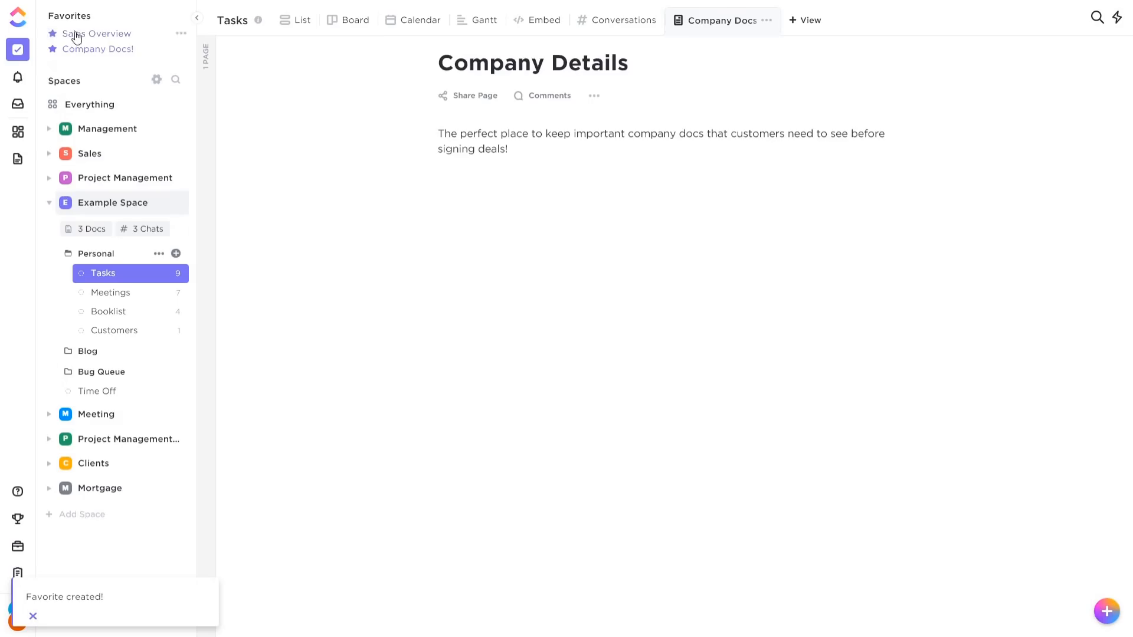
click(57, 38)
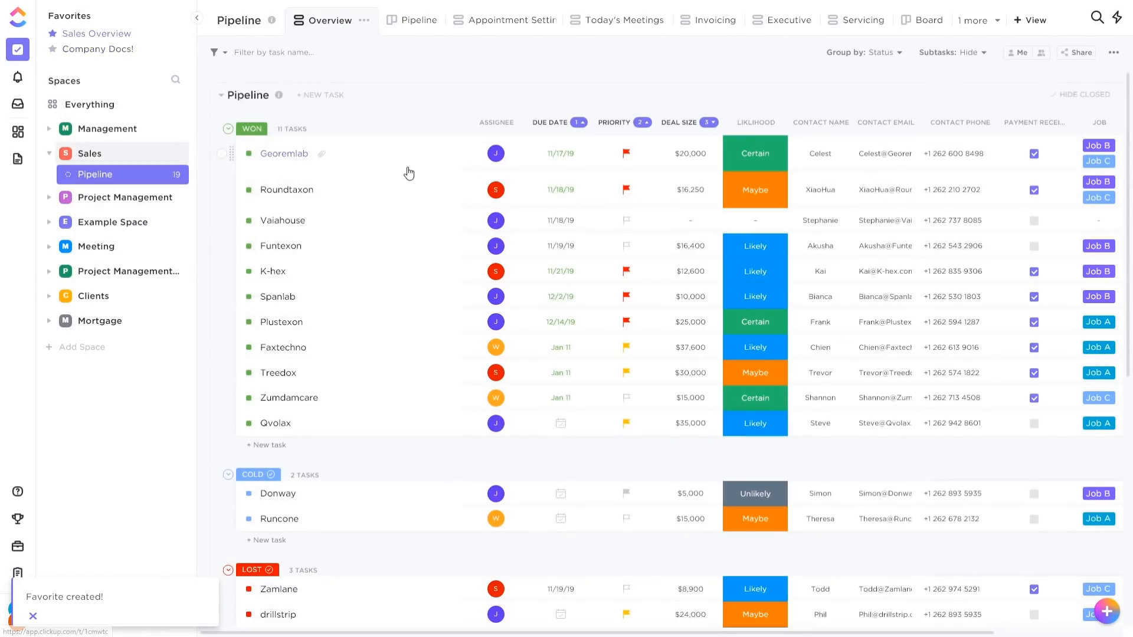
click(105, 50)
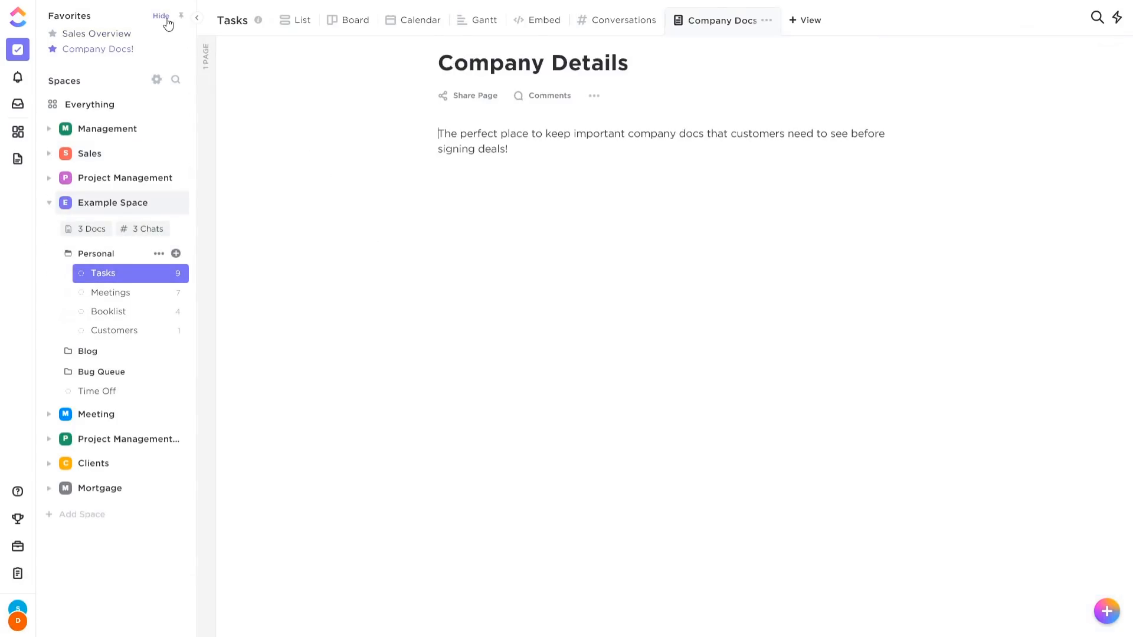
scroll(167, 22, down, 1)
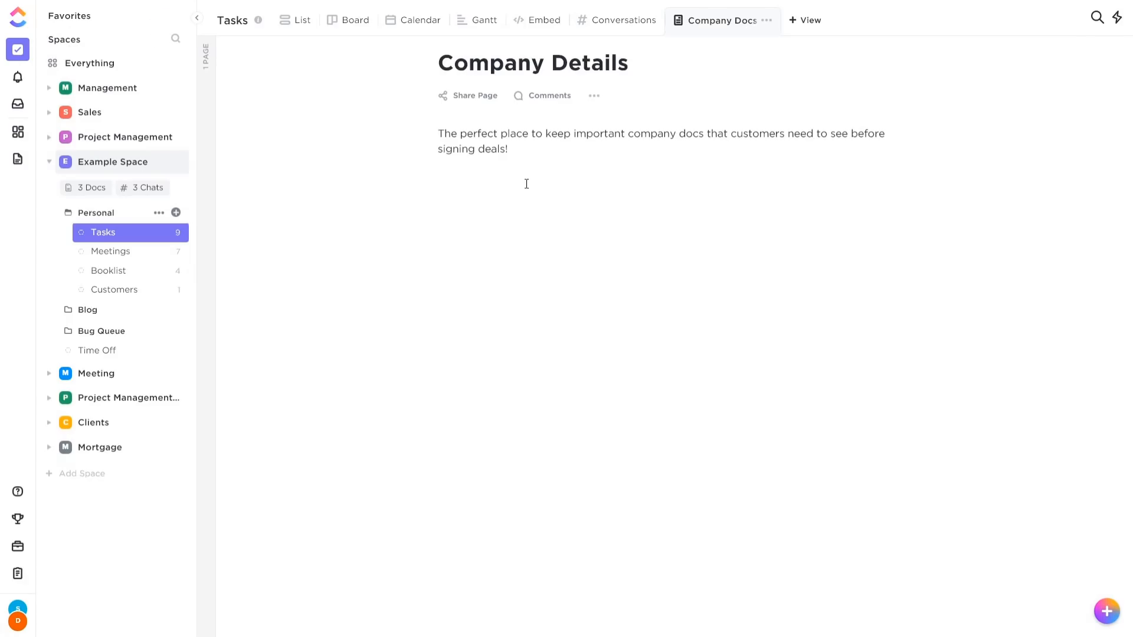
Step: Group the tasks in Board view by Assignee and turn on Autosave view for the layout
click(303, 22)
click(360, 30)
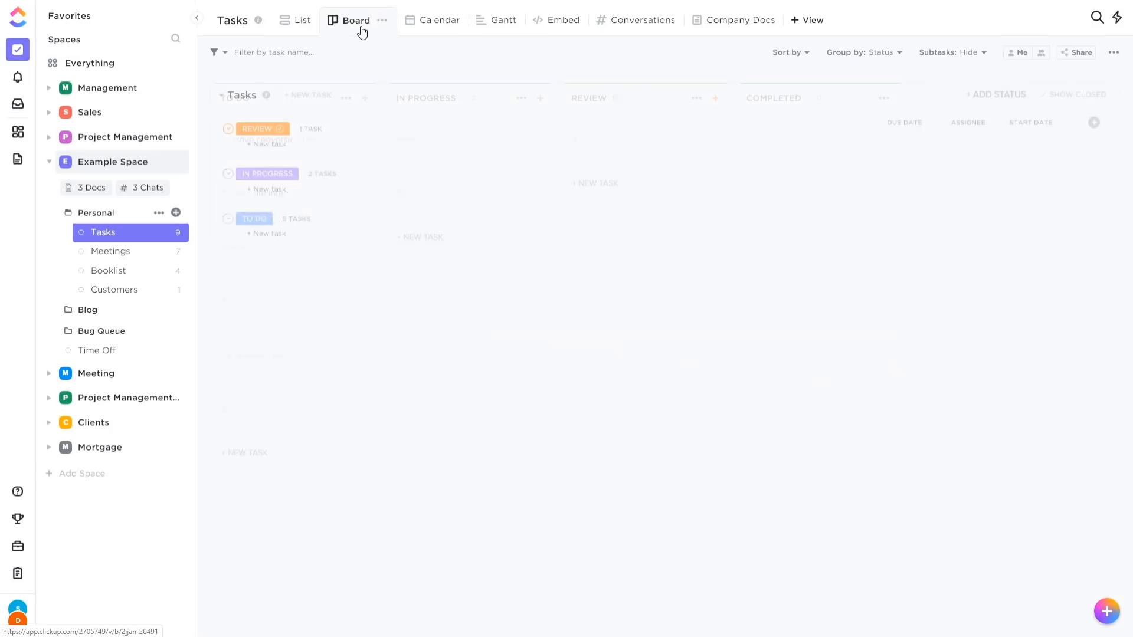
click(885, 52)
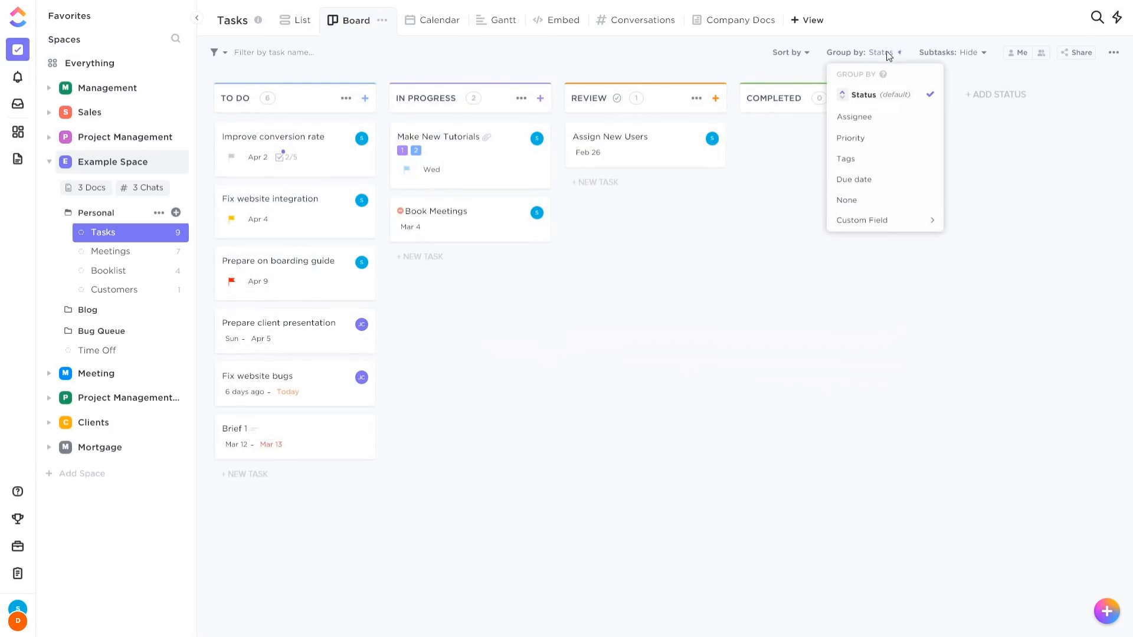
click(870, 116)
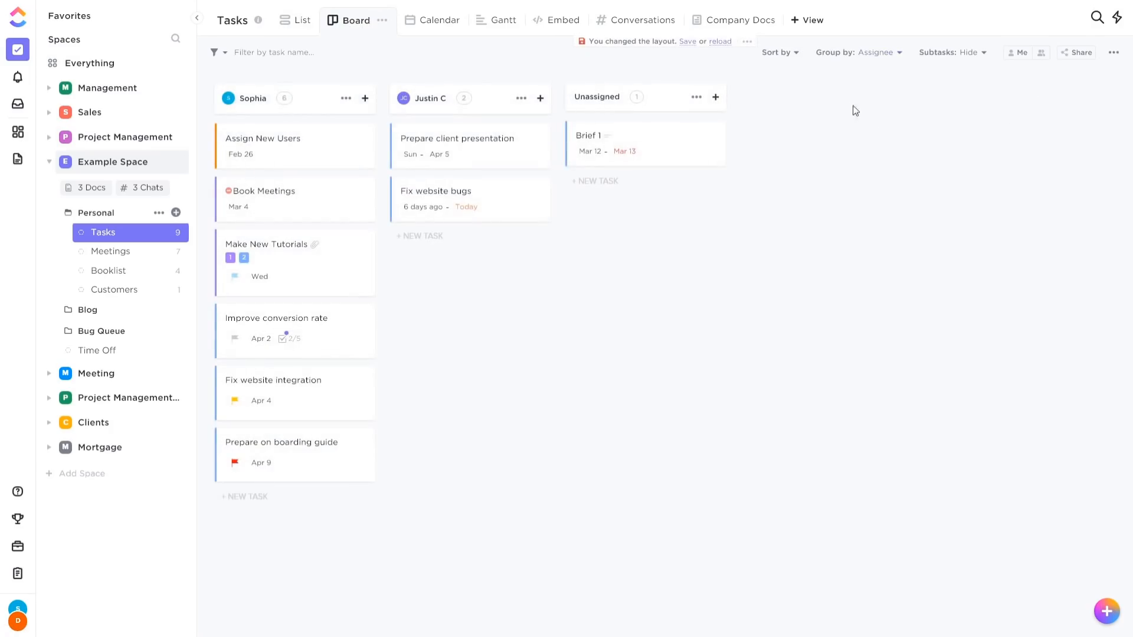
click(690, 44)
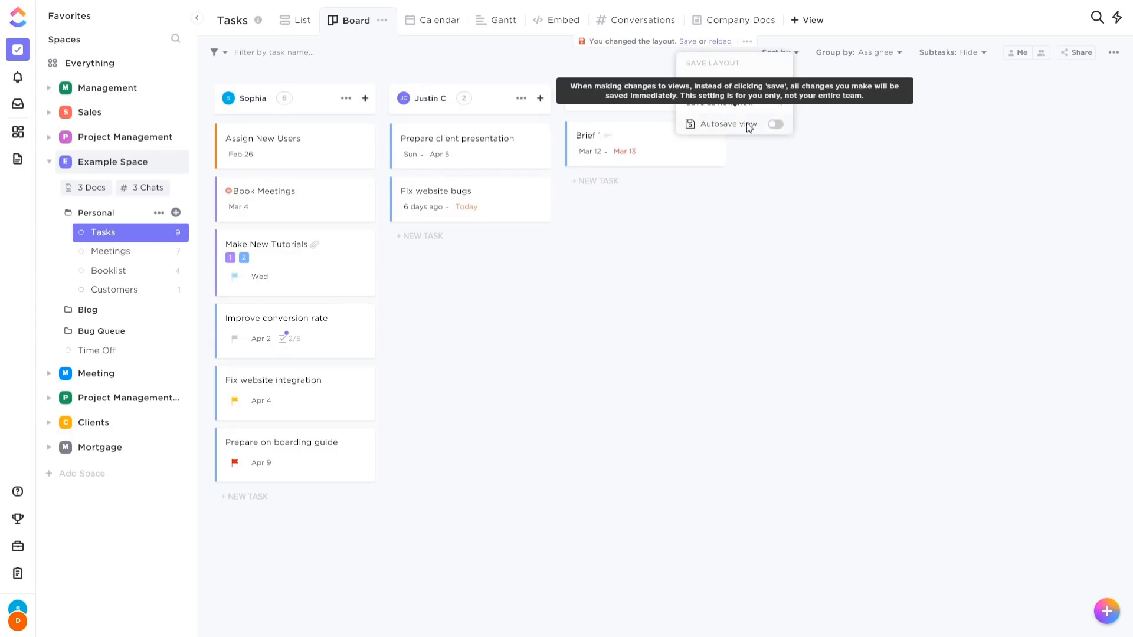
click(776, 124)
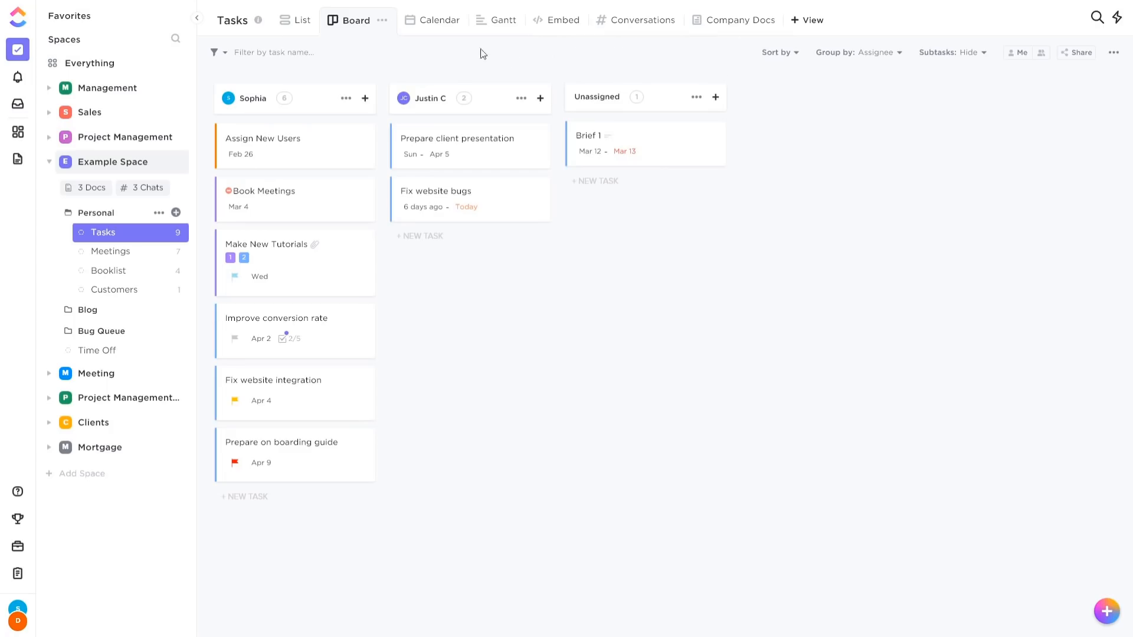
Step: Review the Board view's protection settings and the list of people who can unprotect it
click(382, 21)
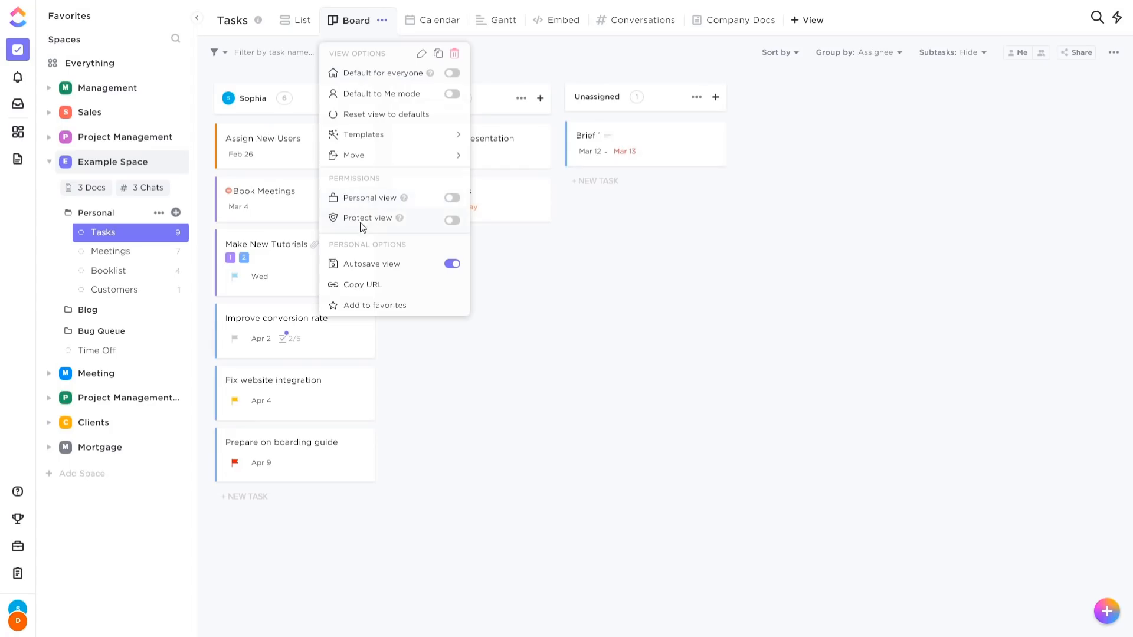
click(453, 220)
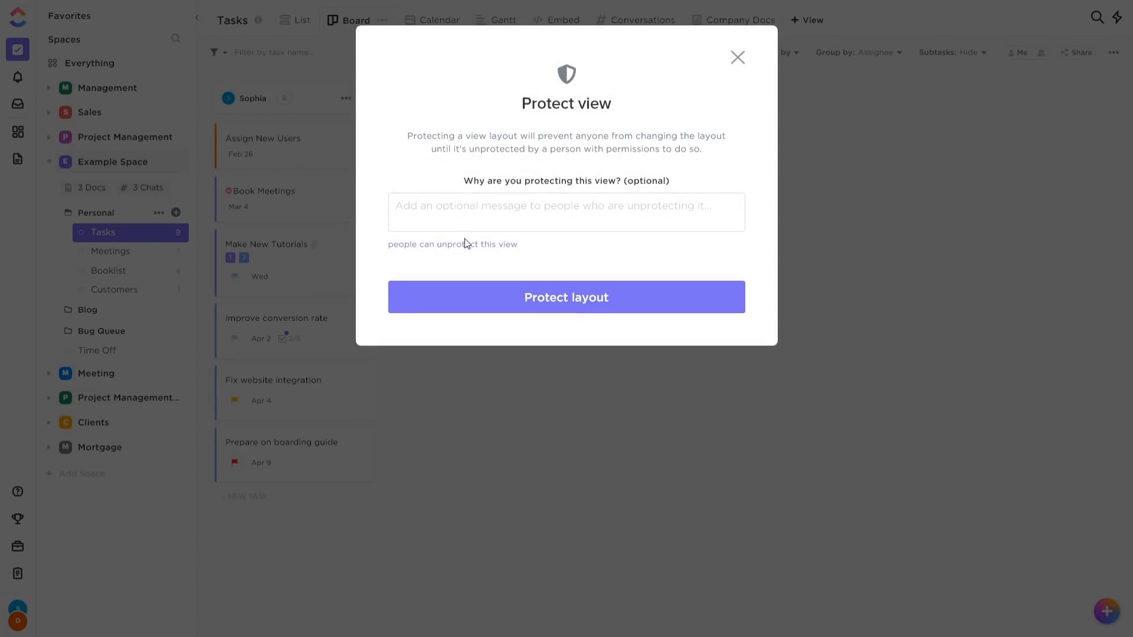
click(458, 244)
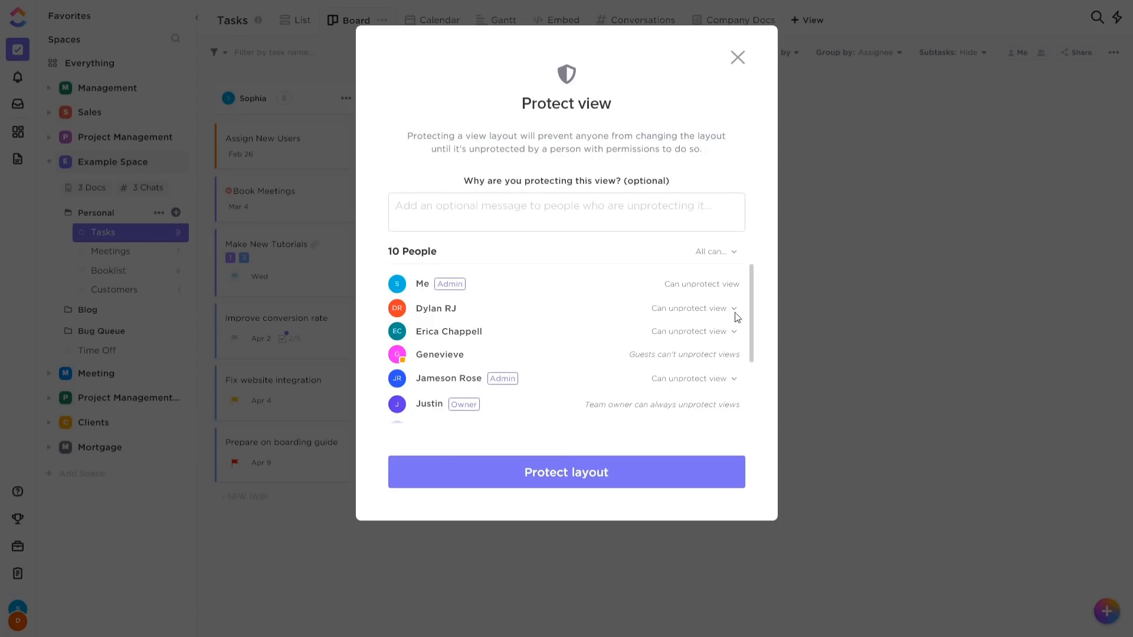
click(738, 57)
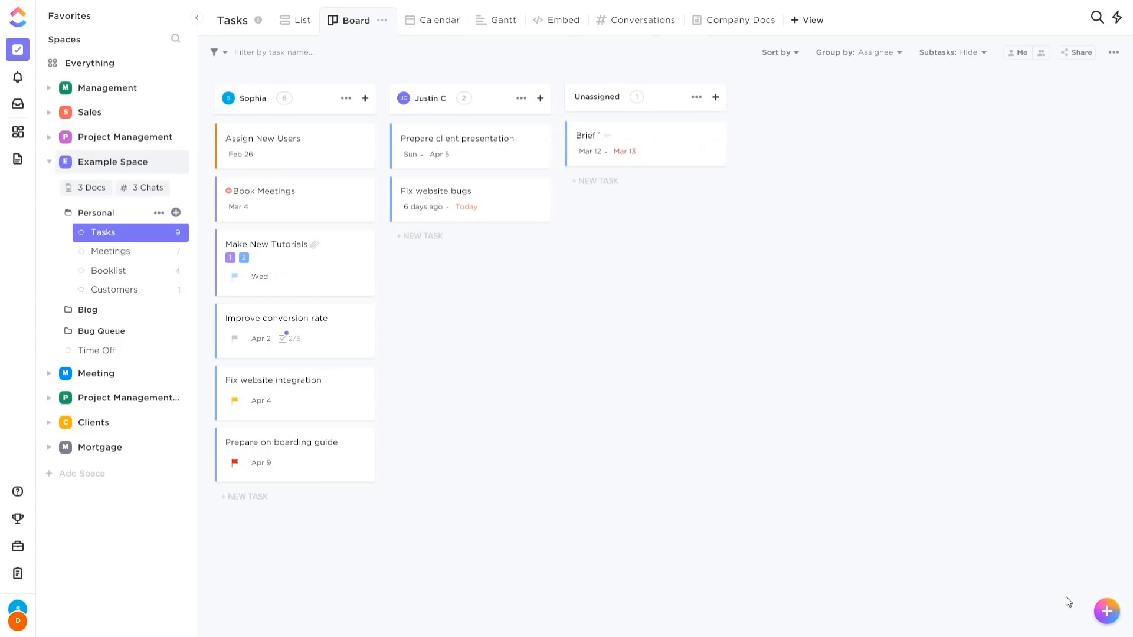
Step: Open Notes in the Notepad and check off the Easy, And Useful and Checklists items
mouse_move(1105, 612)
click(1107, 555)
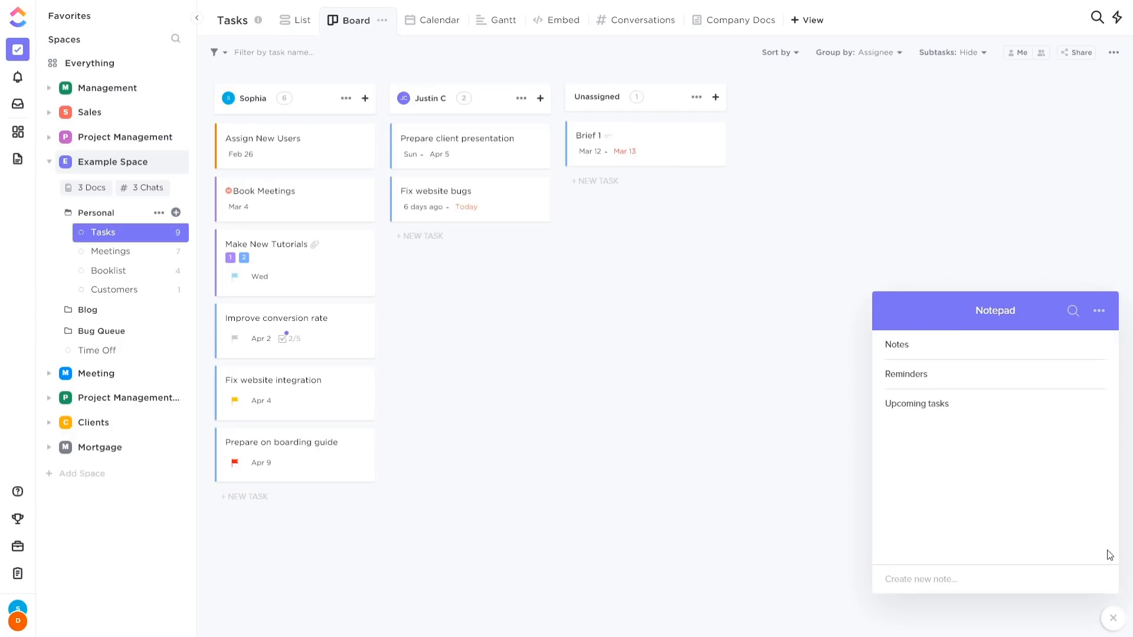
click(895, 349)
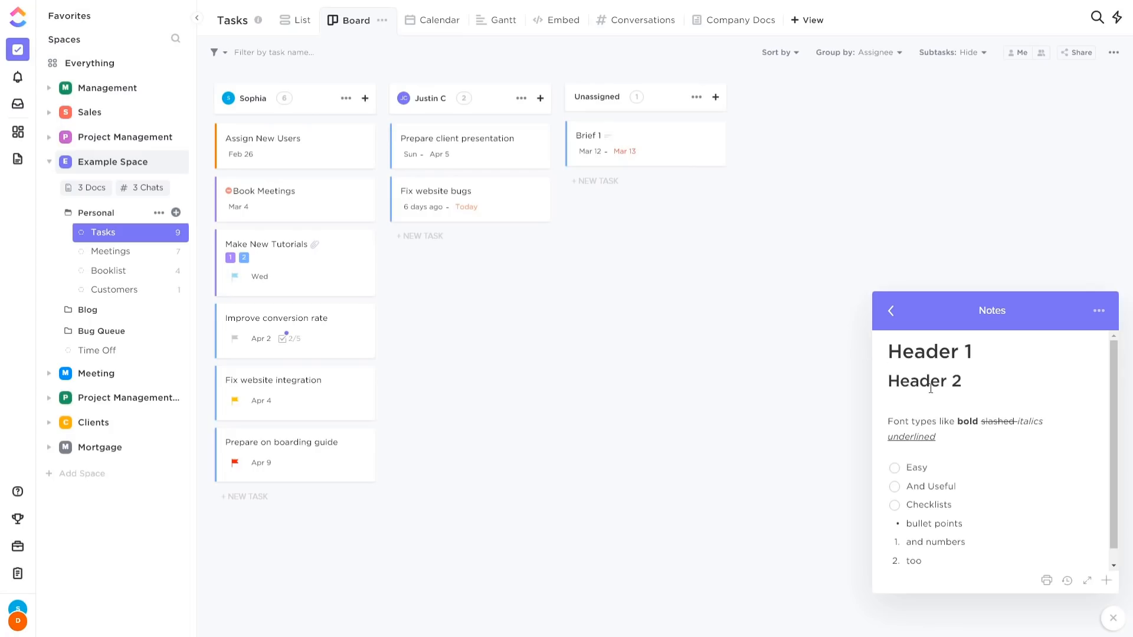
click(895, 468)
click(895, 486)
click(894, 505)
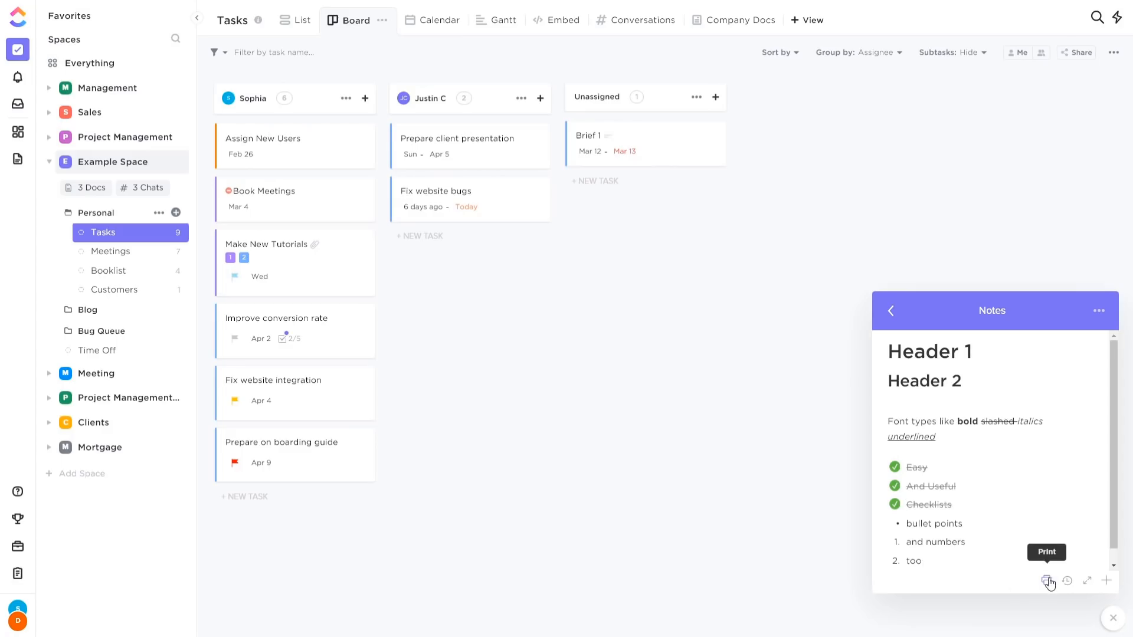
Step: Preview turning the note into a task in the Tasks list, and close the Notepad
click(1108, 583)
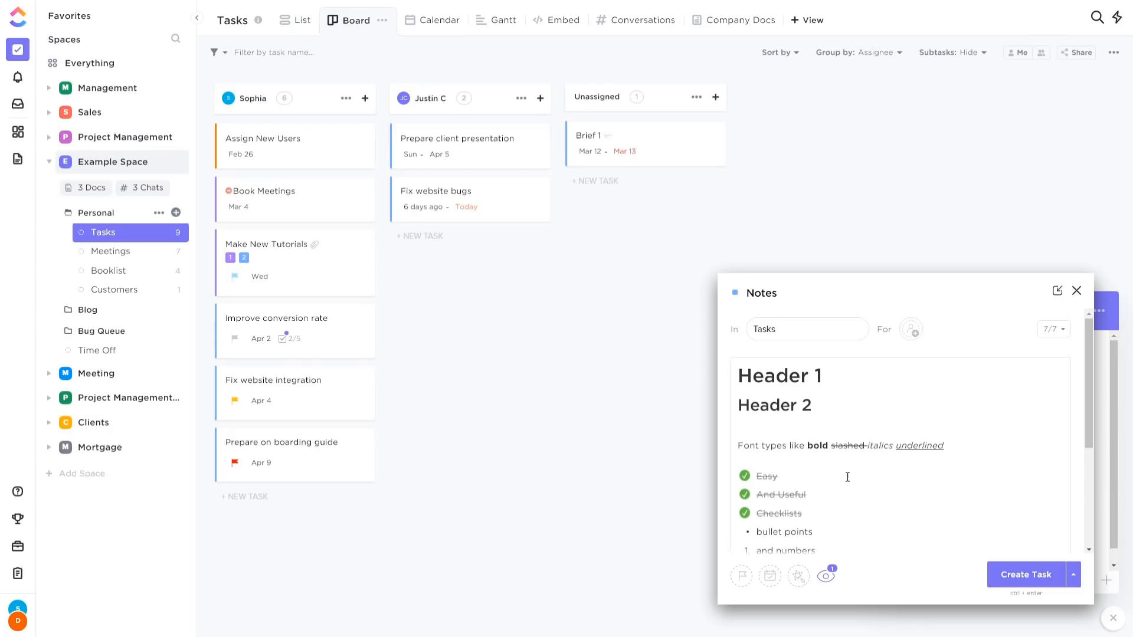
click(1076, 290)
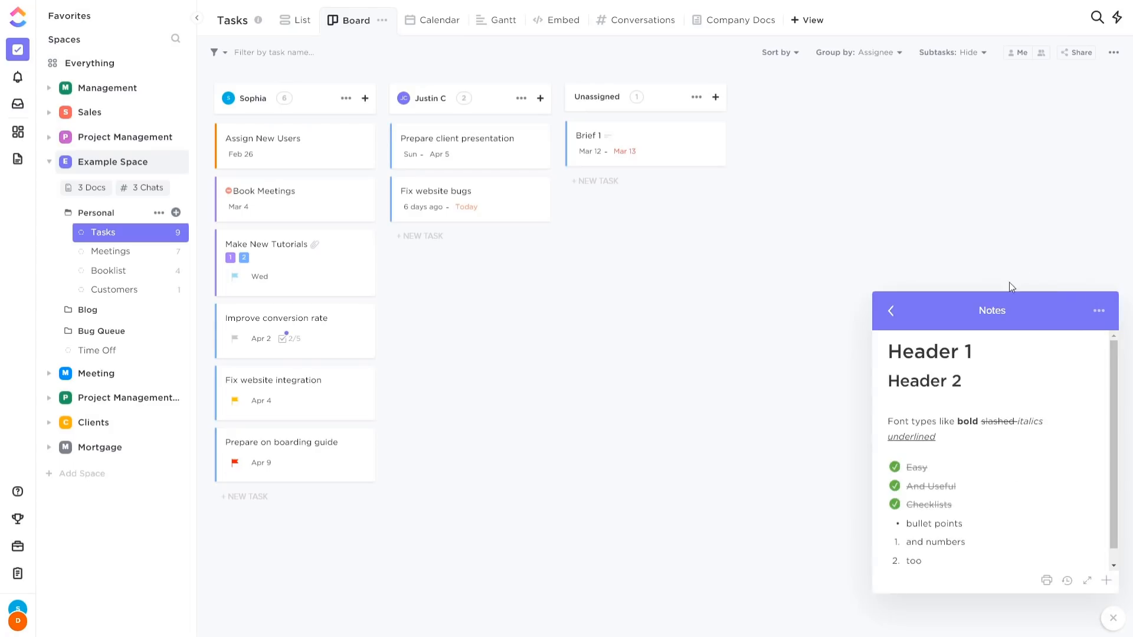
click(1113, 618)
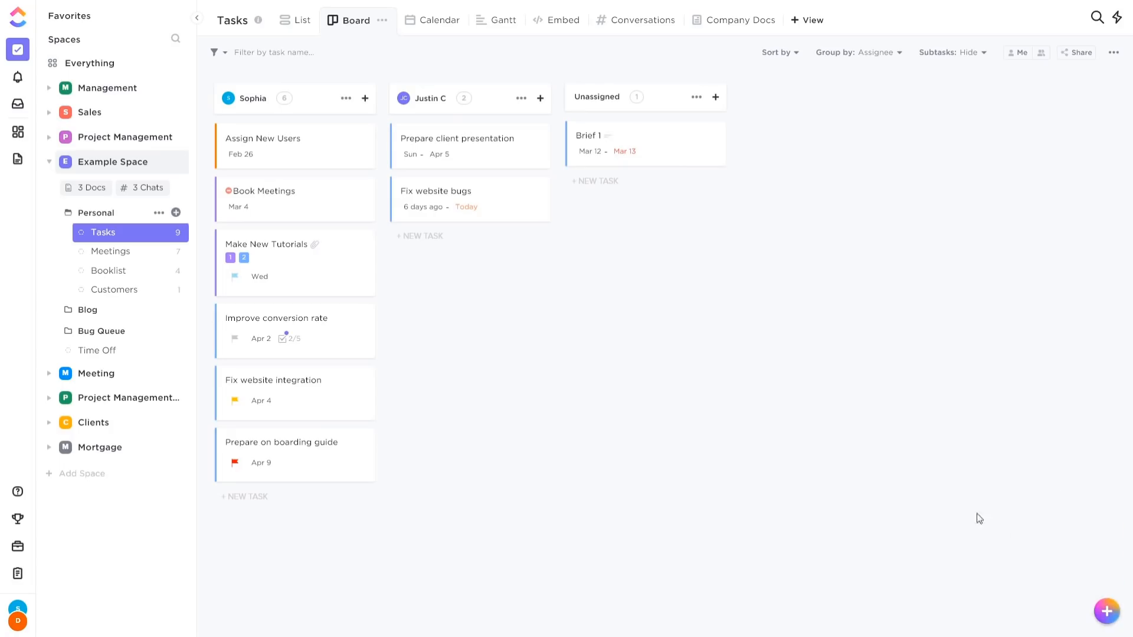
Step: Clear the Fix website integration notification and toggle watching for the Standup conversation
click(18, 80)
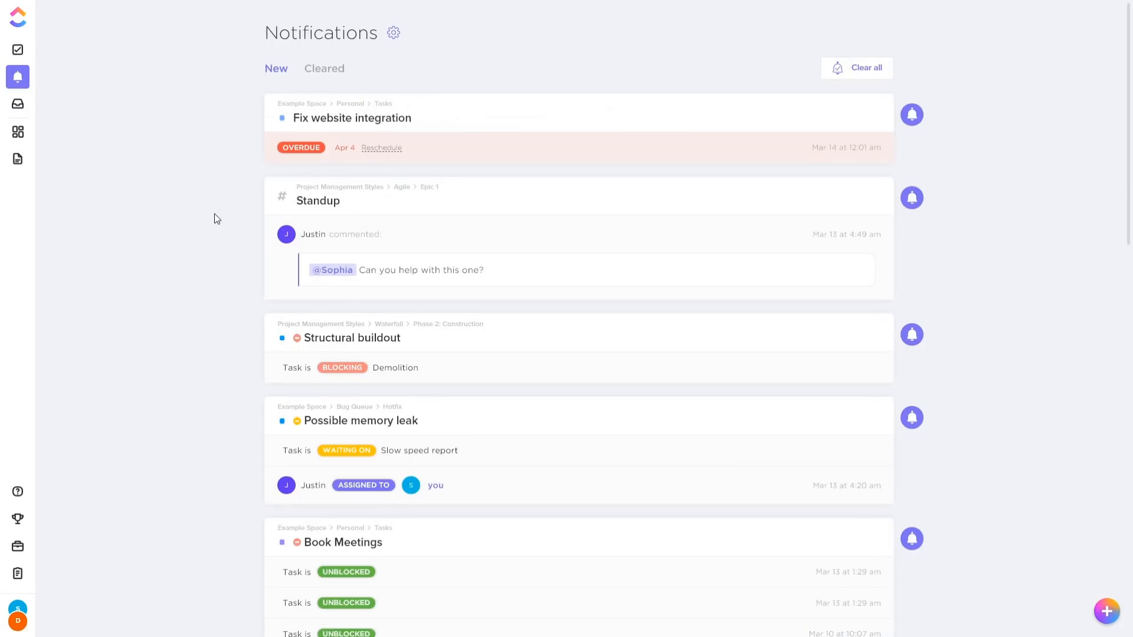
mouse_move(629, 114)
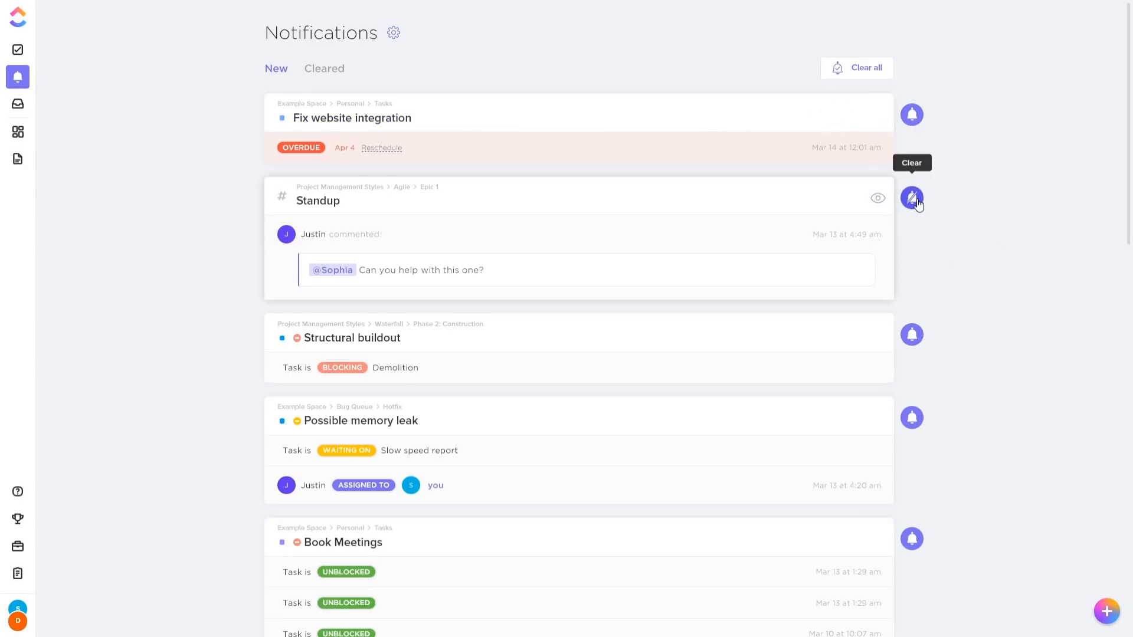
click(912, 115)
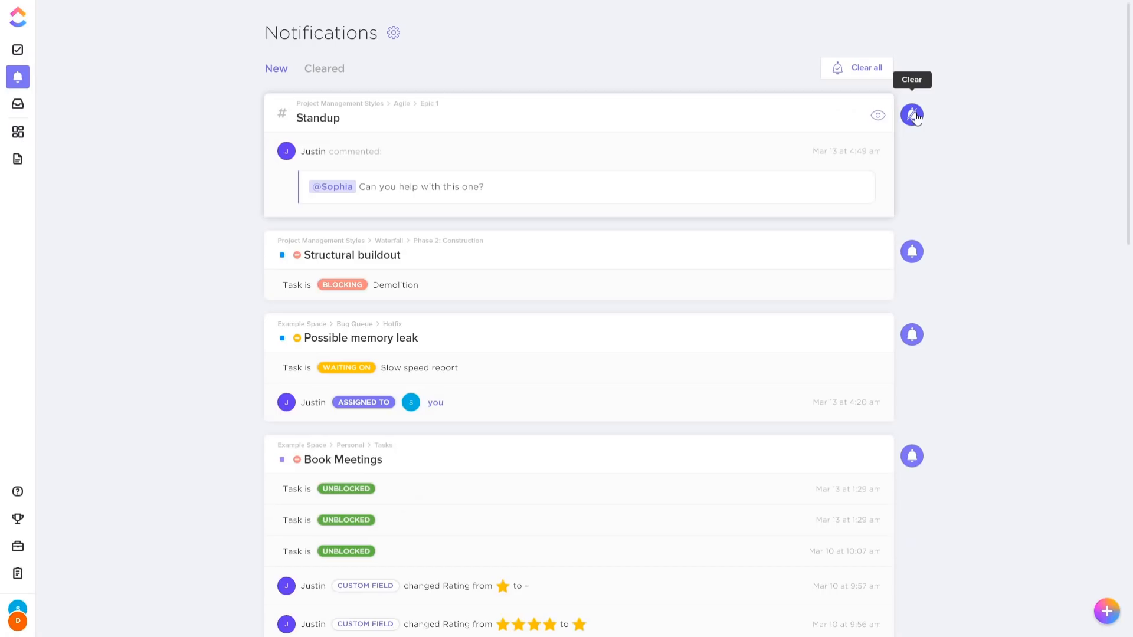
click(879, 116)
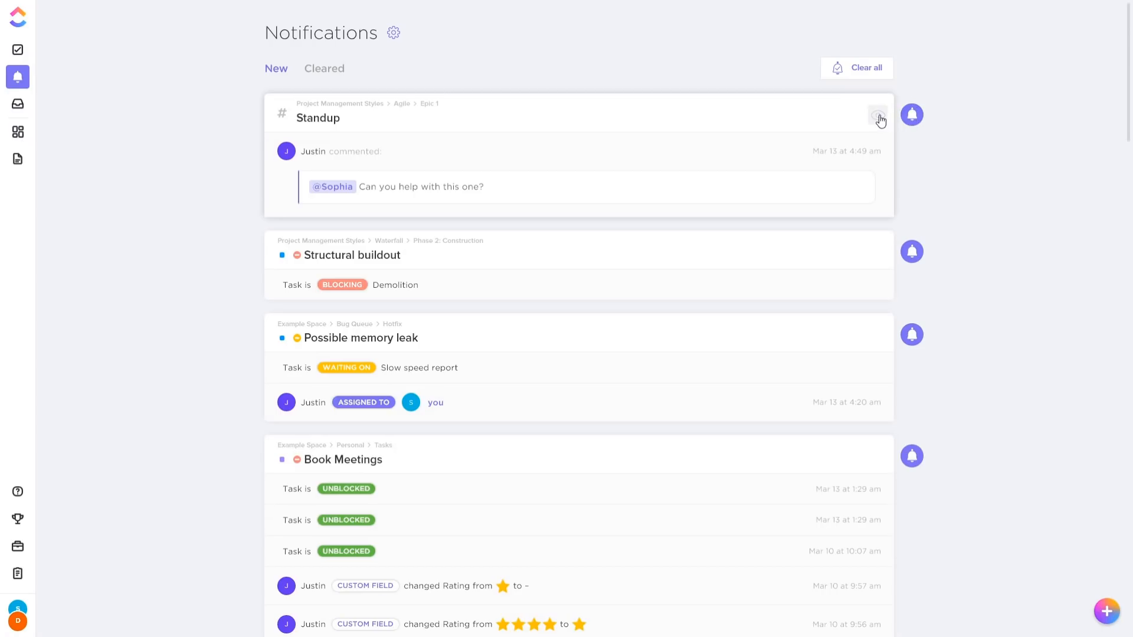
Step: Review the cleared notifications and the workspace's notification settings, and return to the Tasks board
click(341, 62)
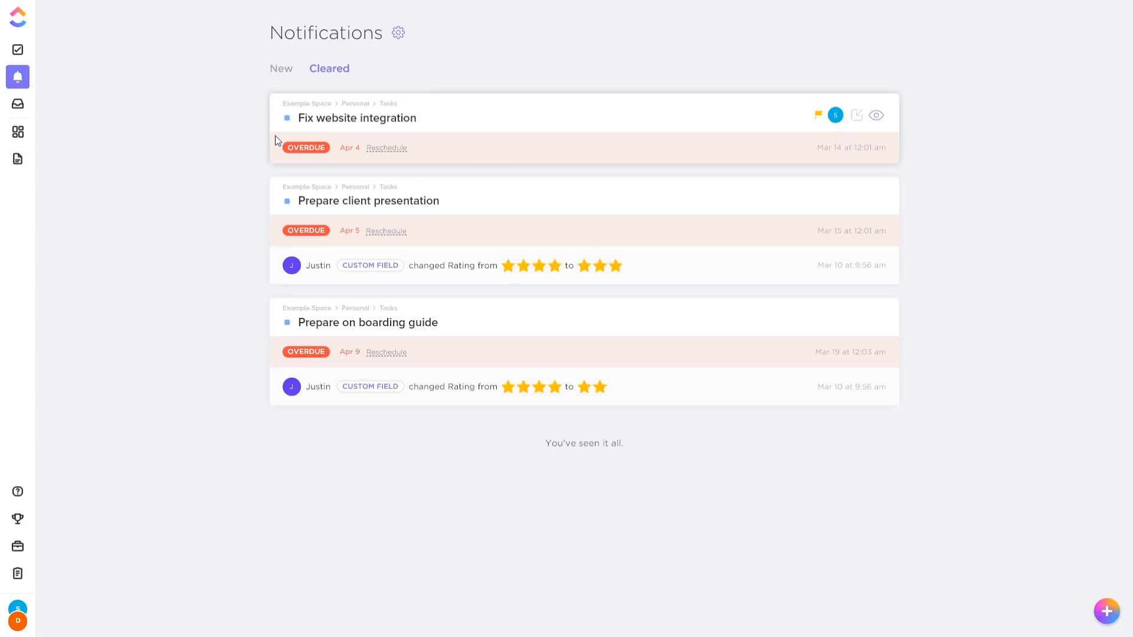
click(400, 36)
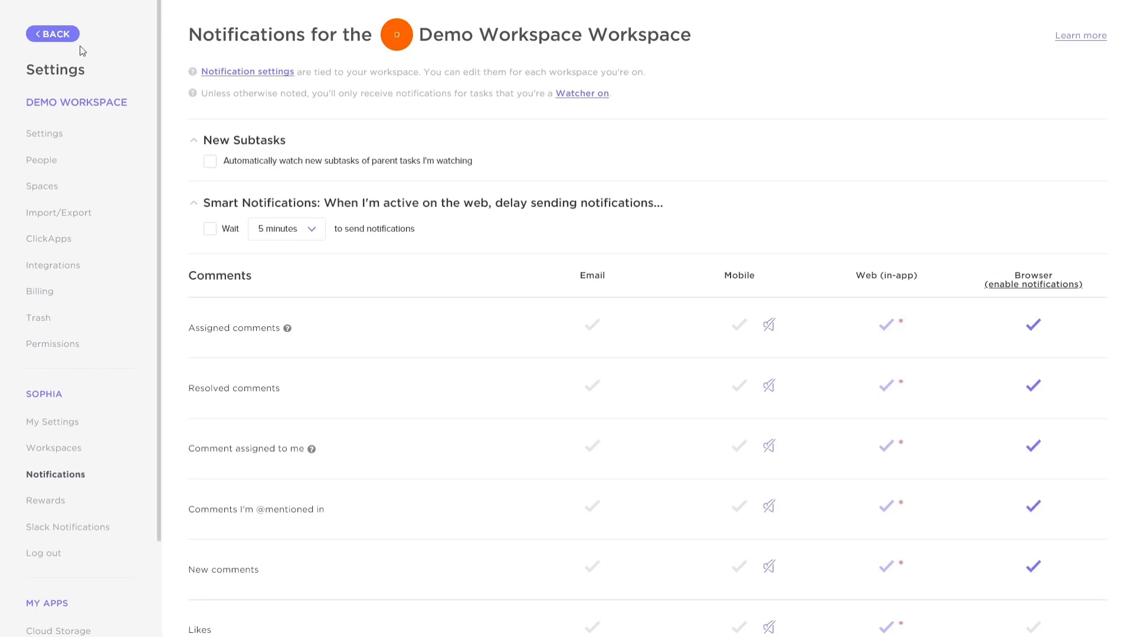
click(57, 35)
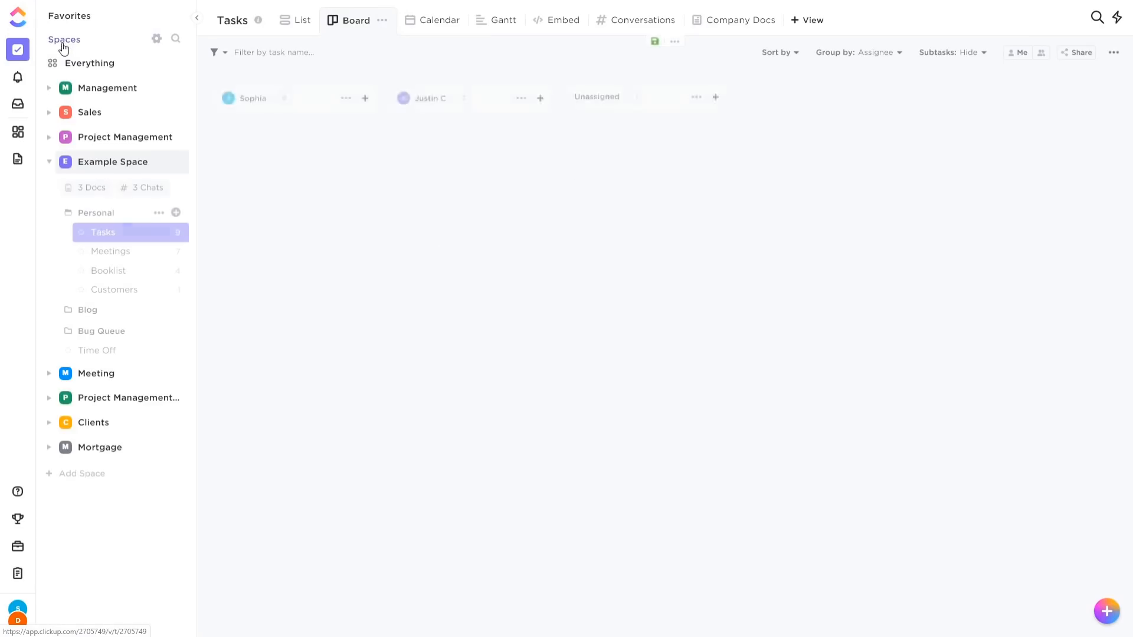
Step: Open the Inbox and look through its Next, Done and Delegated sections
click(18, 106)
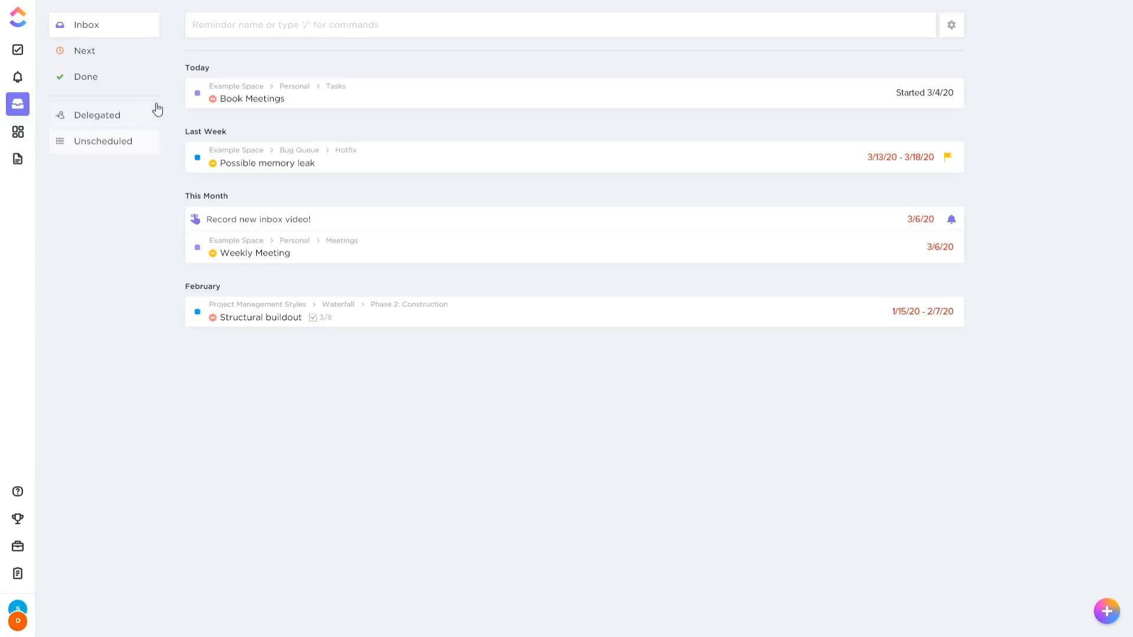
click(91, 56)
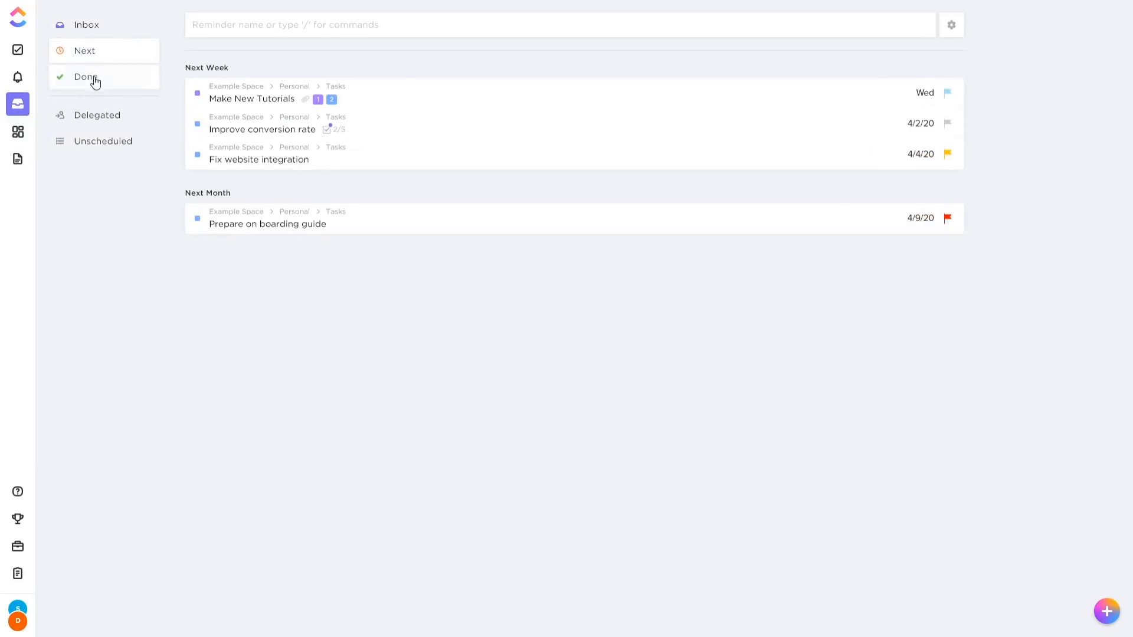
click(94, 85)
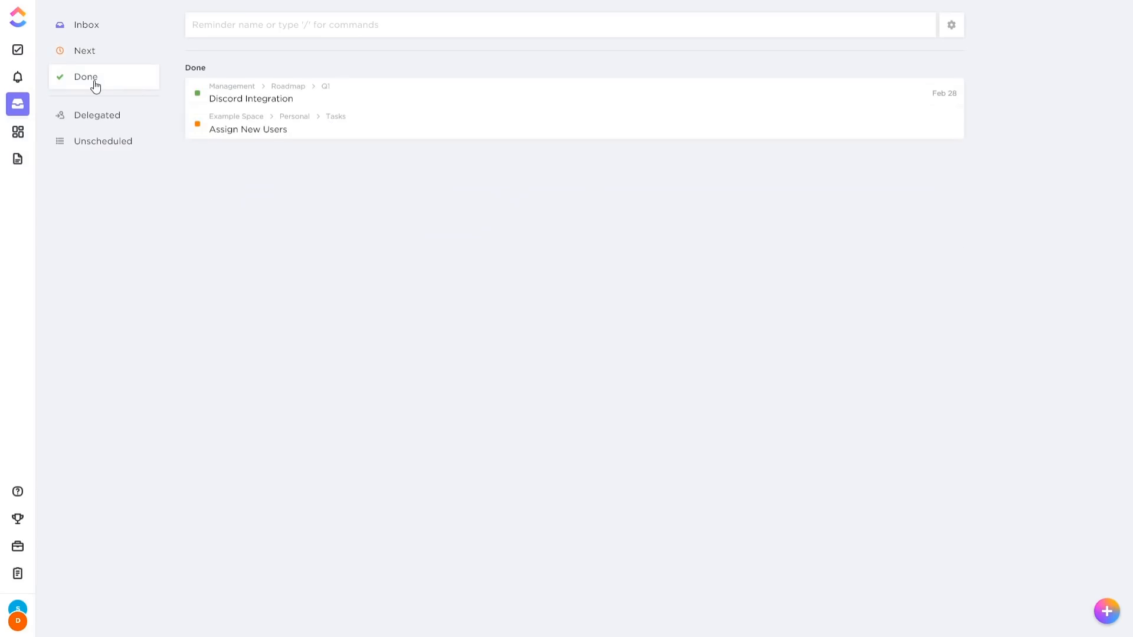
click(96, 121)
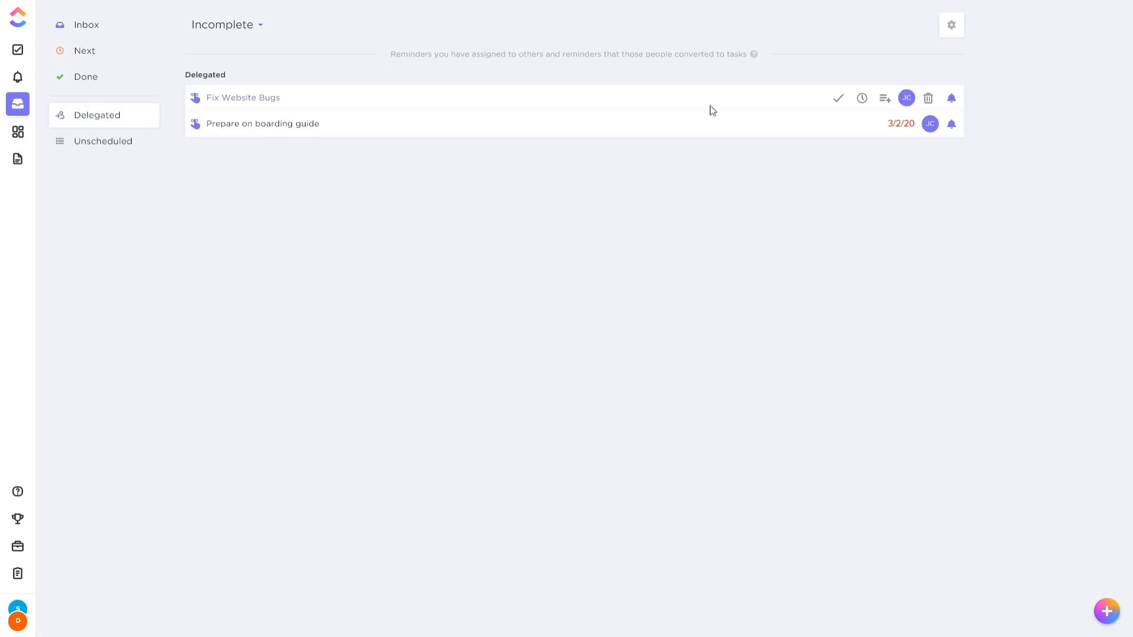
Step: From the Fix Website Bugs reminder's delegate list, view the current assignee's profile with its Next, Done and Unscheduled items, and close it
click(912, 102)
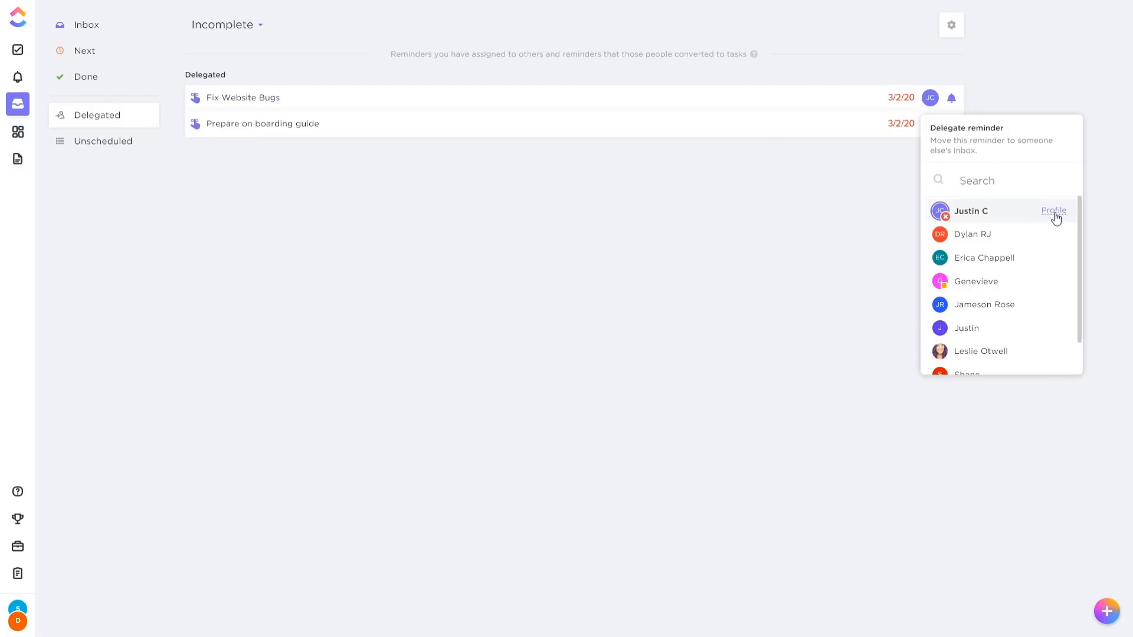
click(1054, 212)
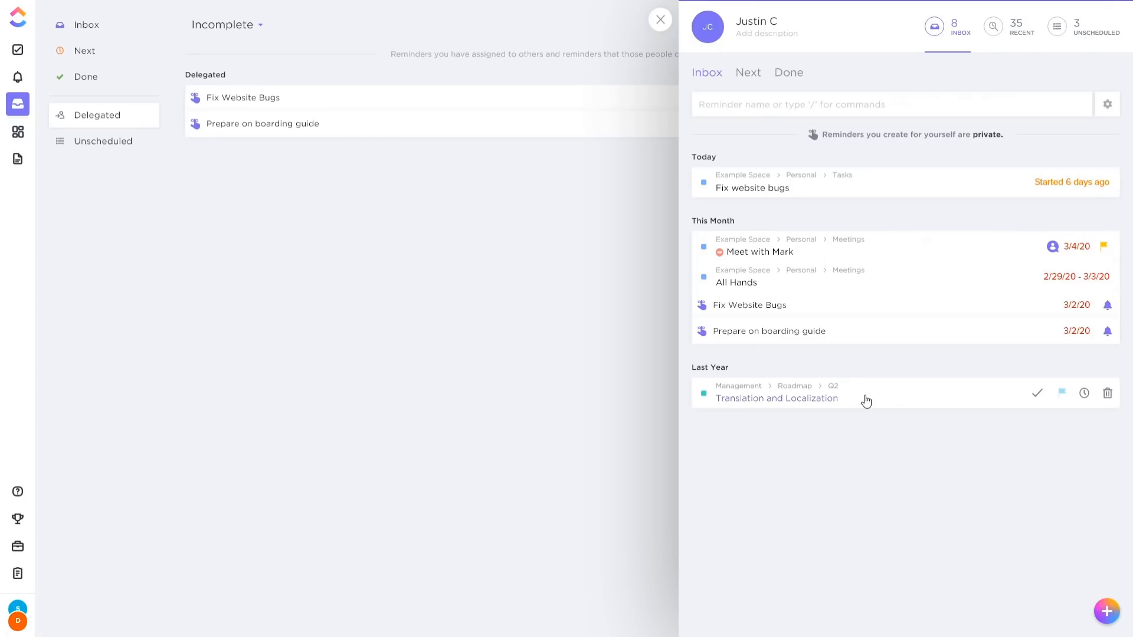
click(753, 82)
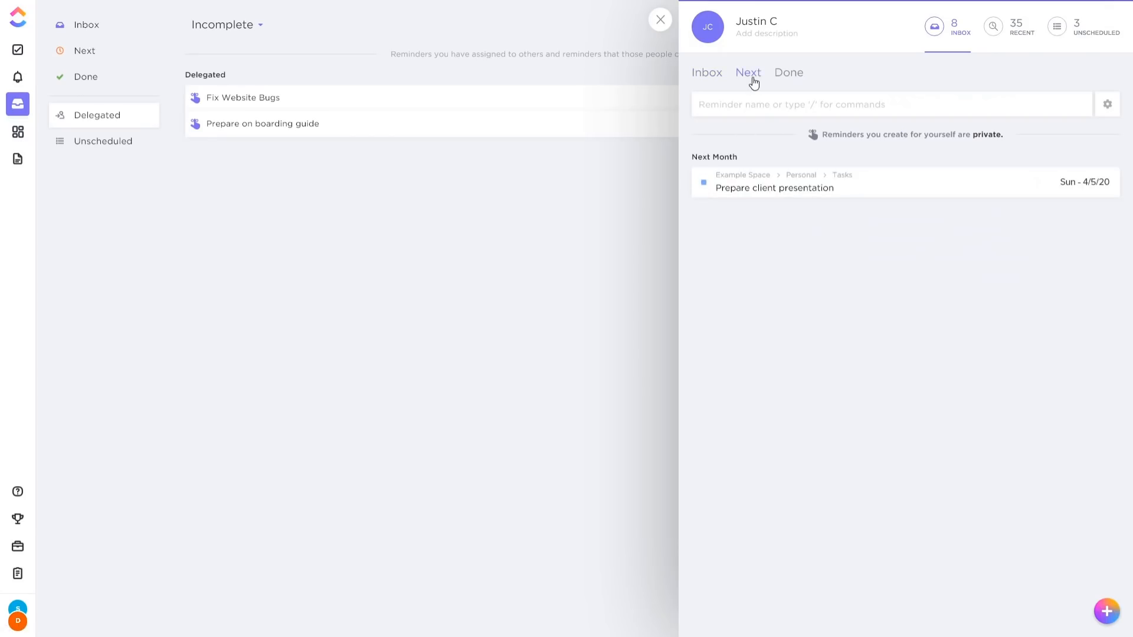
click(796, 76)
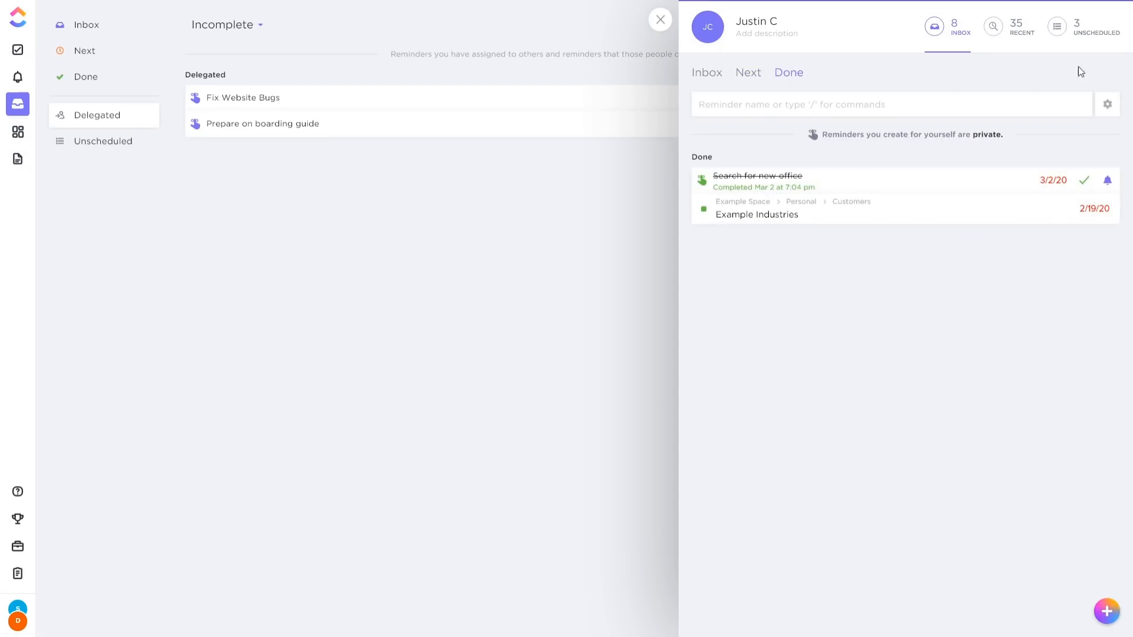
click(1104, 37)
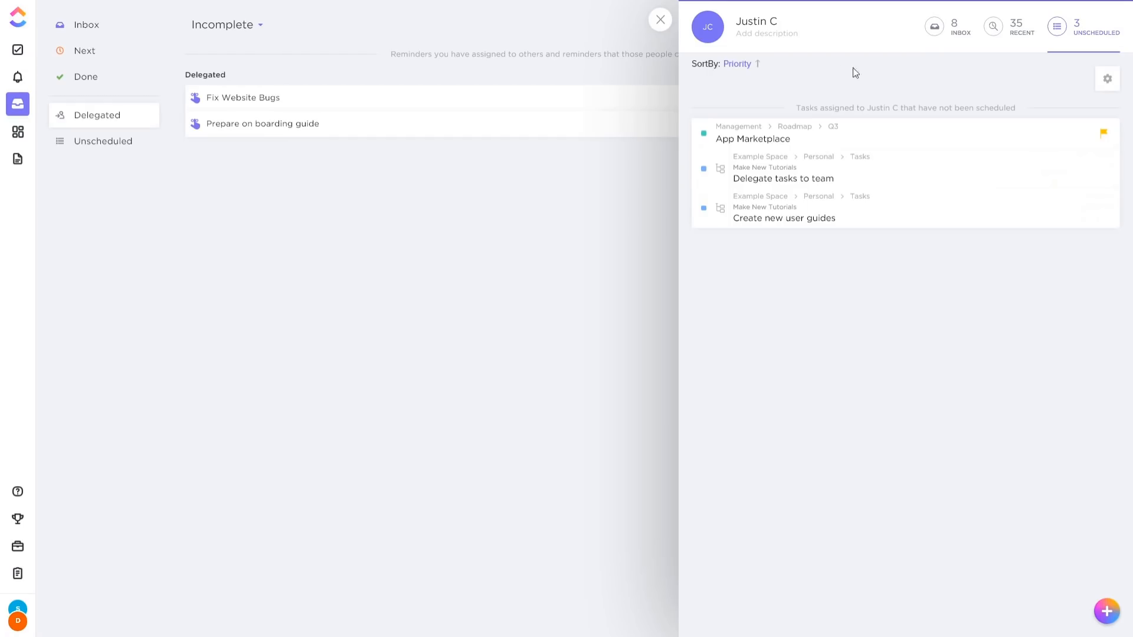
click(666, 21)
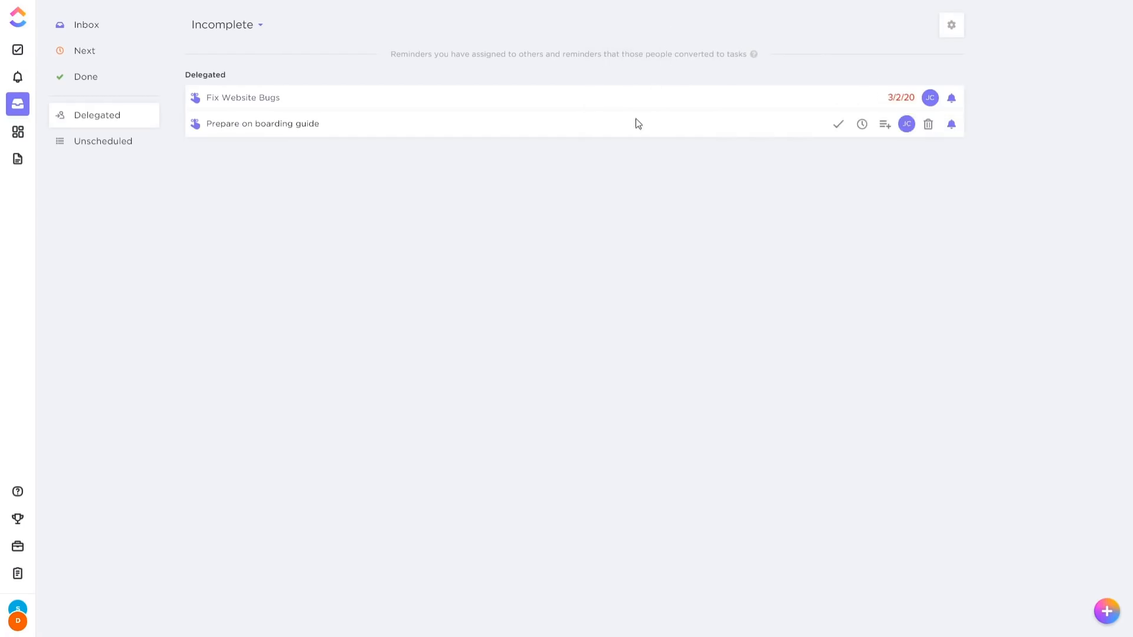